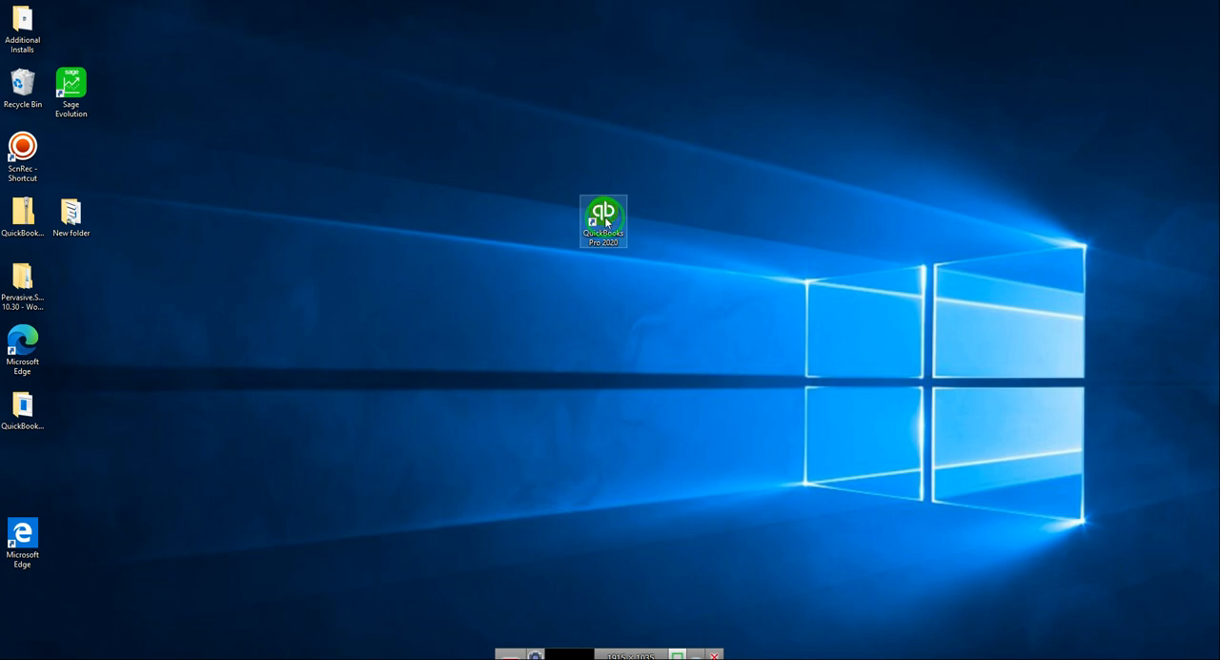
Step: Launch QuickBooks Pro 2020 and open the existing company file Masimba Resources (Private) Limited
double_click(604, 219)
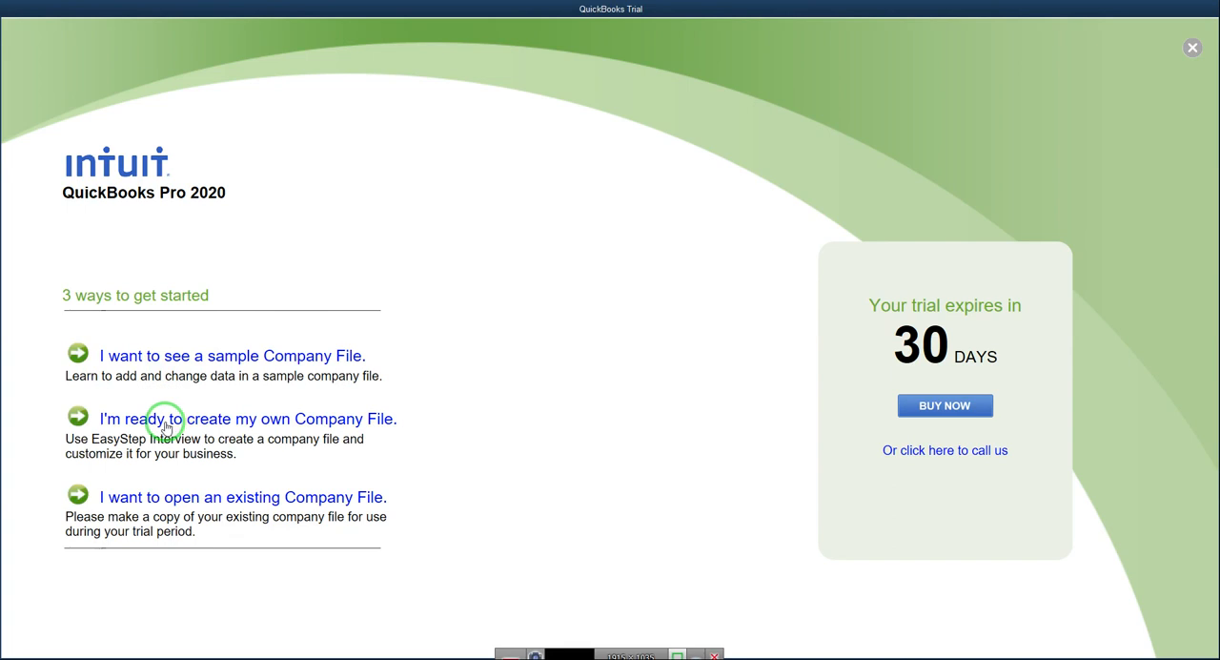
left_click(186, 498)
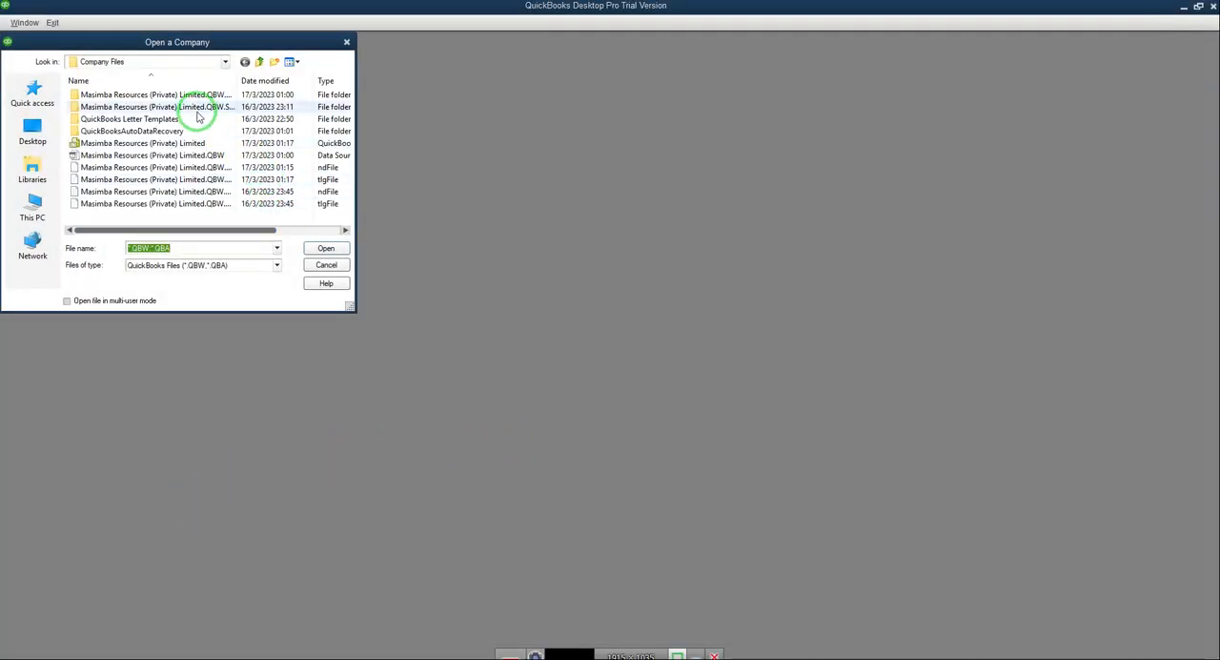
left_click(141, 144)
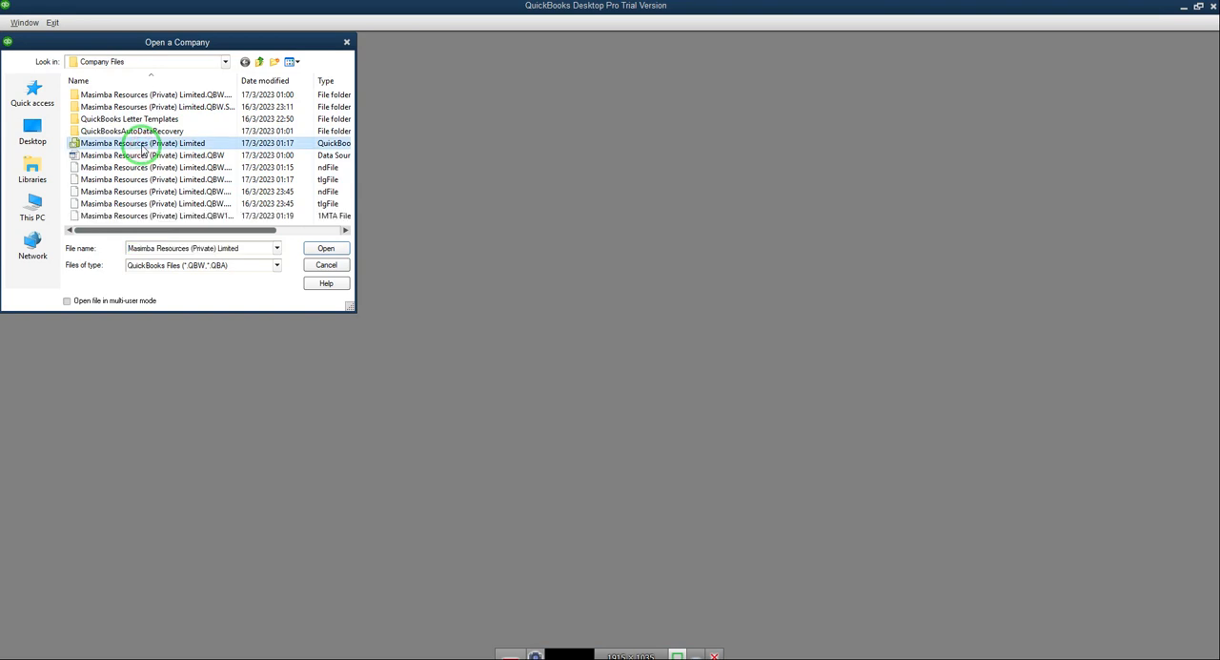
left_click(316, 250)
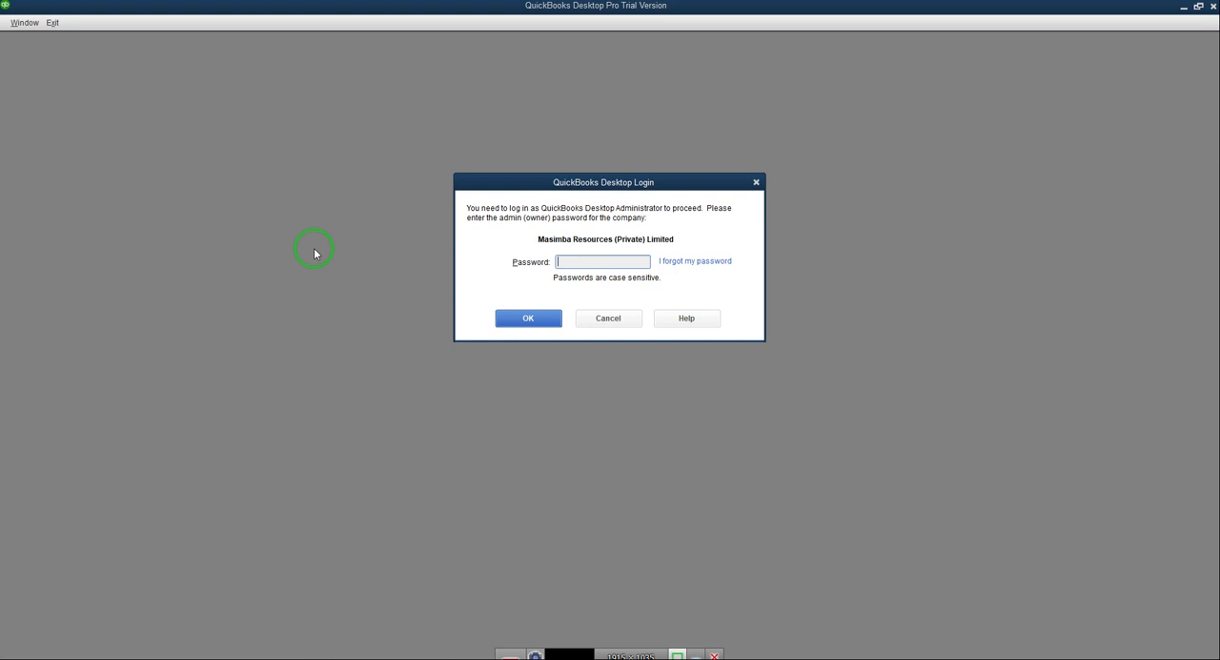
Step: Log in to the company file with the administrator password and dismiss the payroll tax table warning
type("*********")
left_click(516, 316)
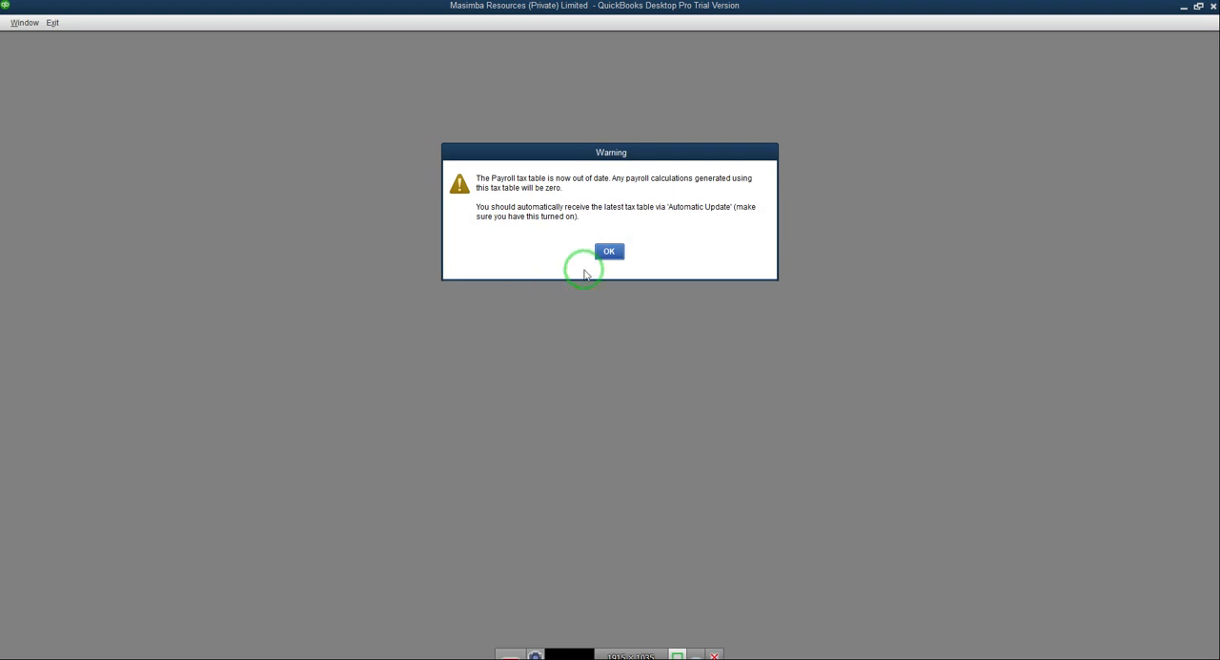
left_click(609, 254)
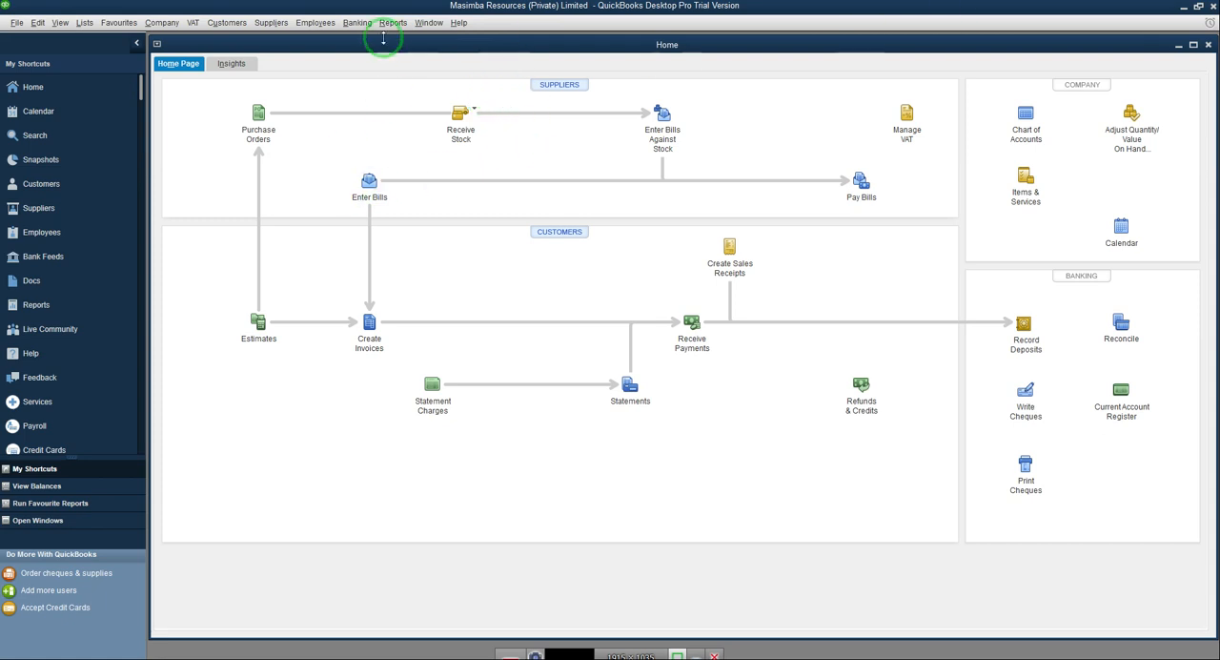
Step: Open the company-wide Accounting preferences
left_click(38, 24)
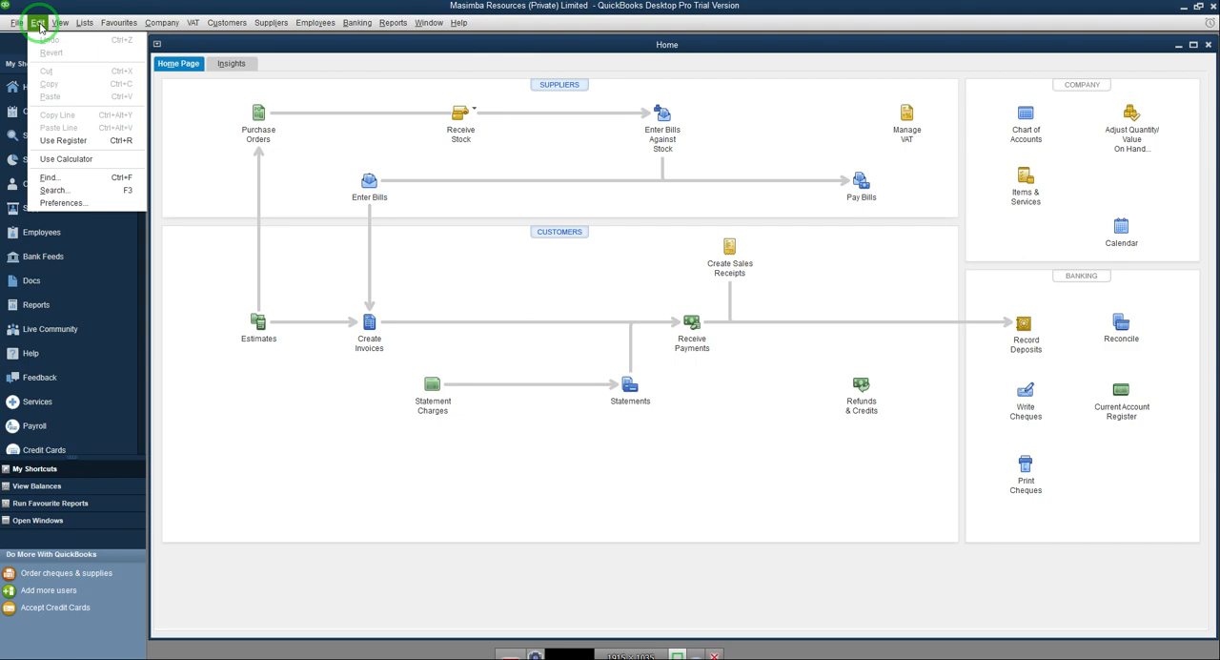
left_click(72, 203)
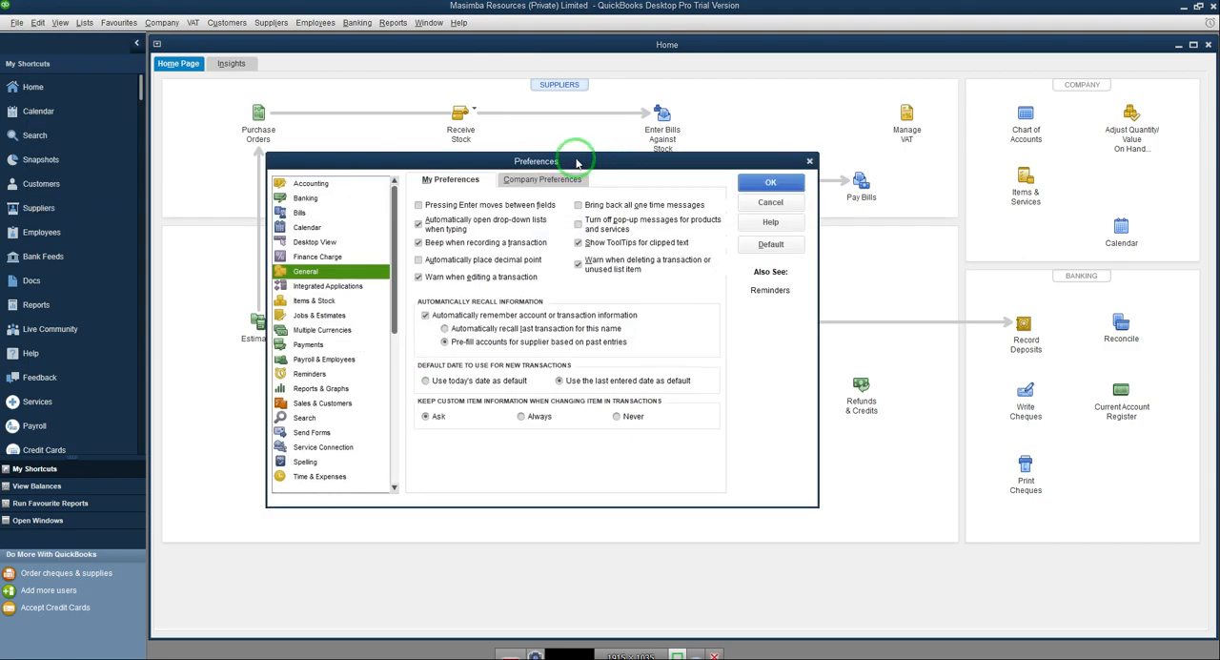
left_click_drag(576, 162, 585, 86)
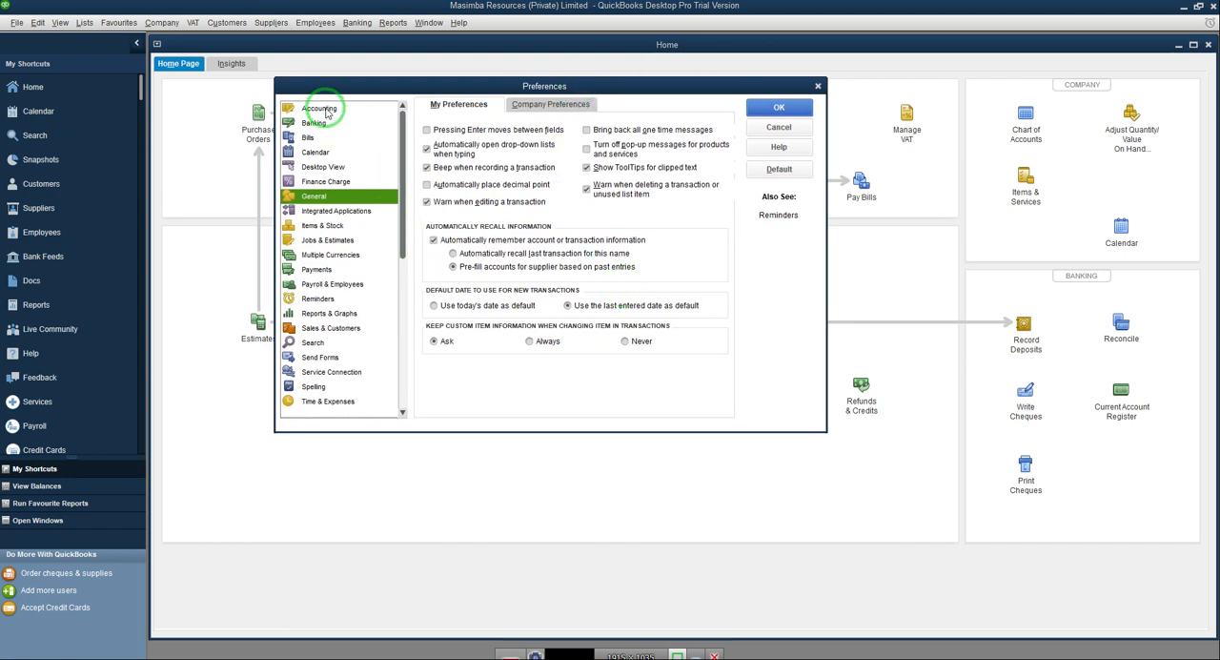
left_click(319, 109)
left_click(314, 123)
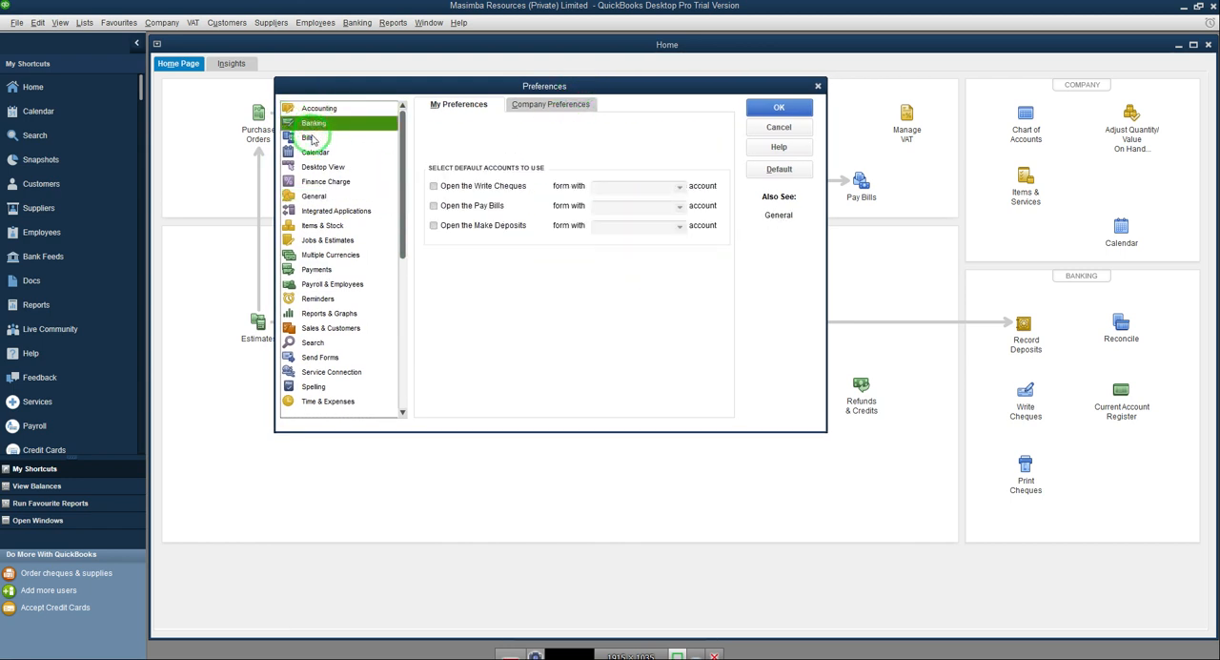
left_click(318, 139)
left_click(321, 109)
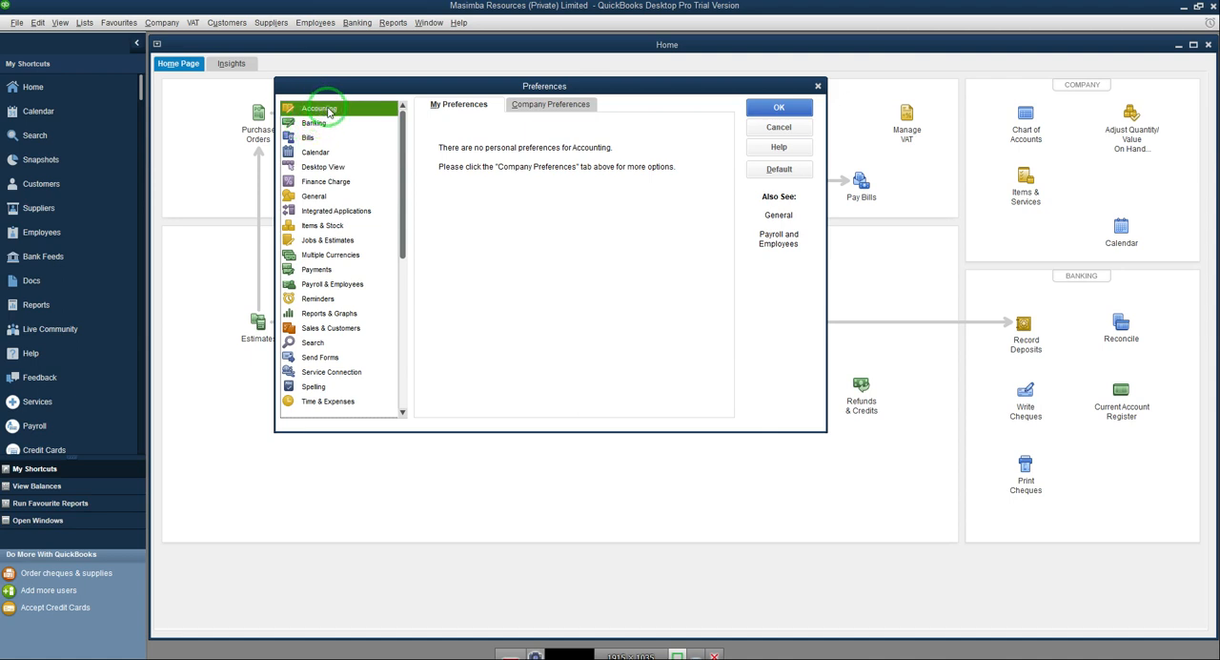
left_click(540, 106)
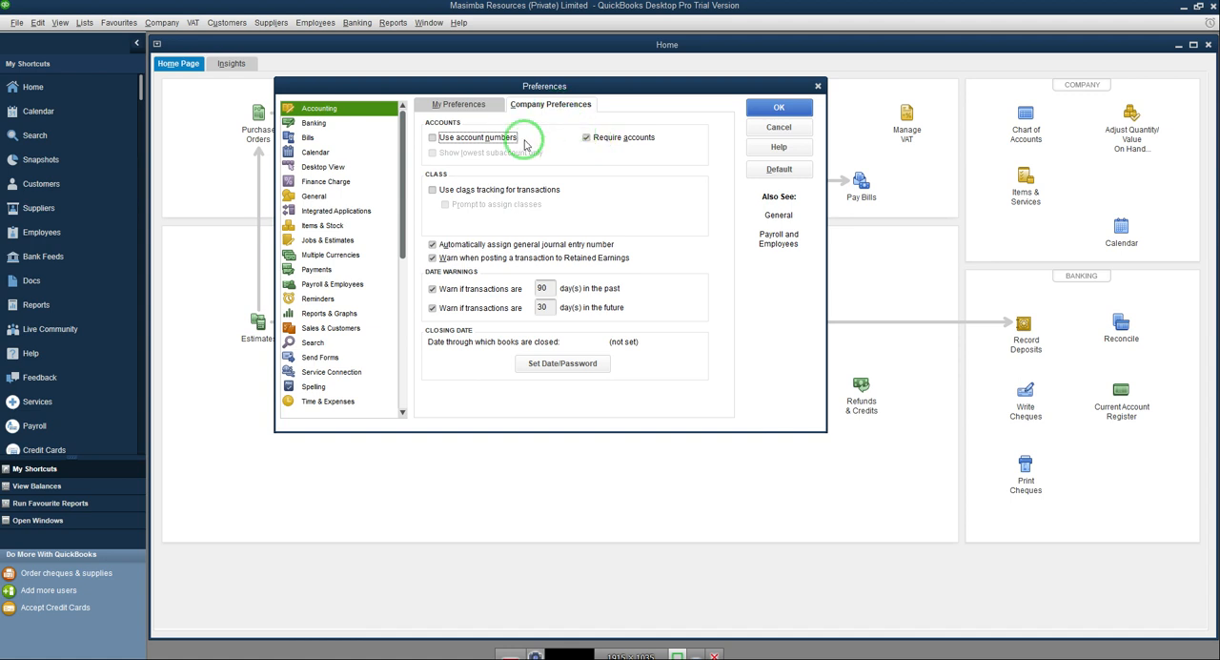
Step: Enable account numbers and class tracking for transactions in the Accounting company preferences
left_click(433, 138)
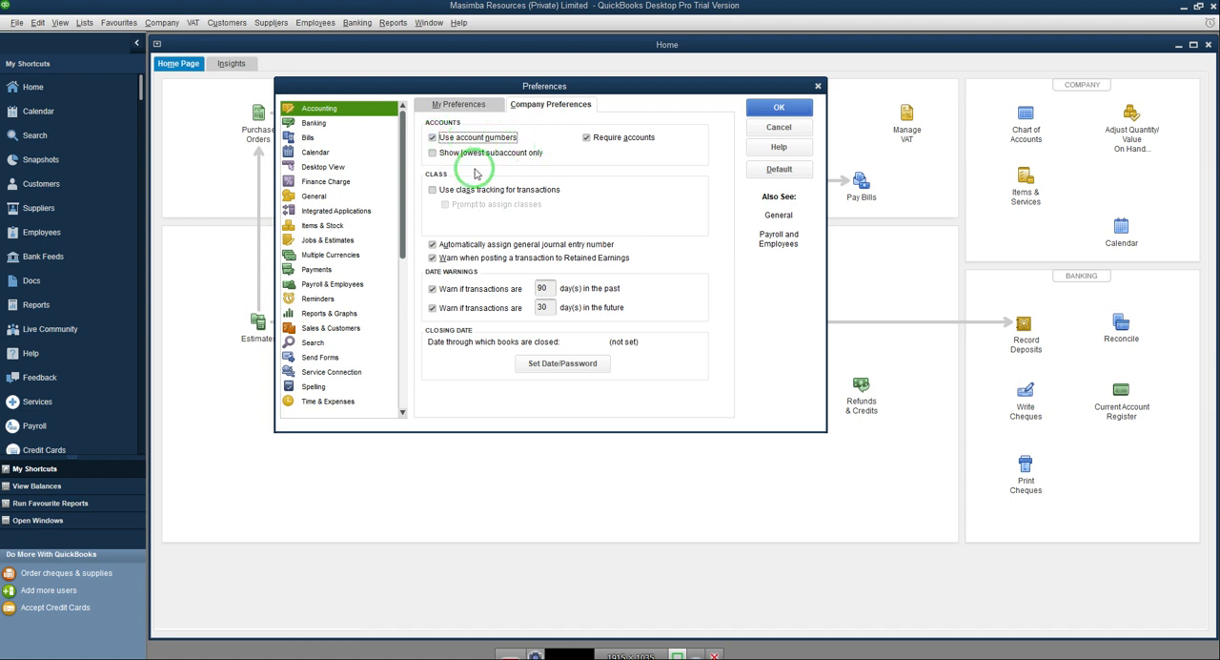
left_click(432, 153)
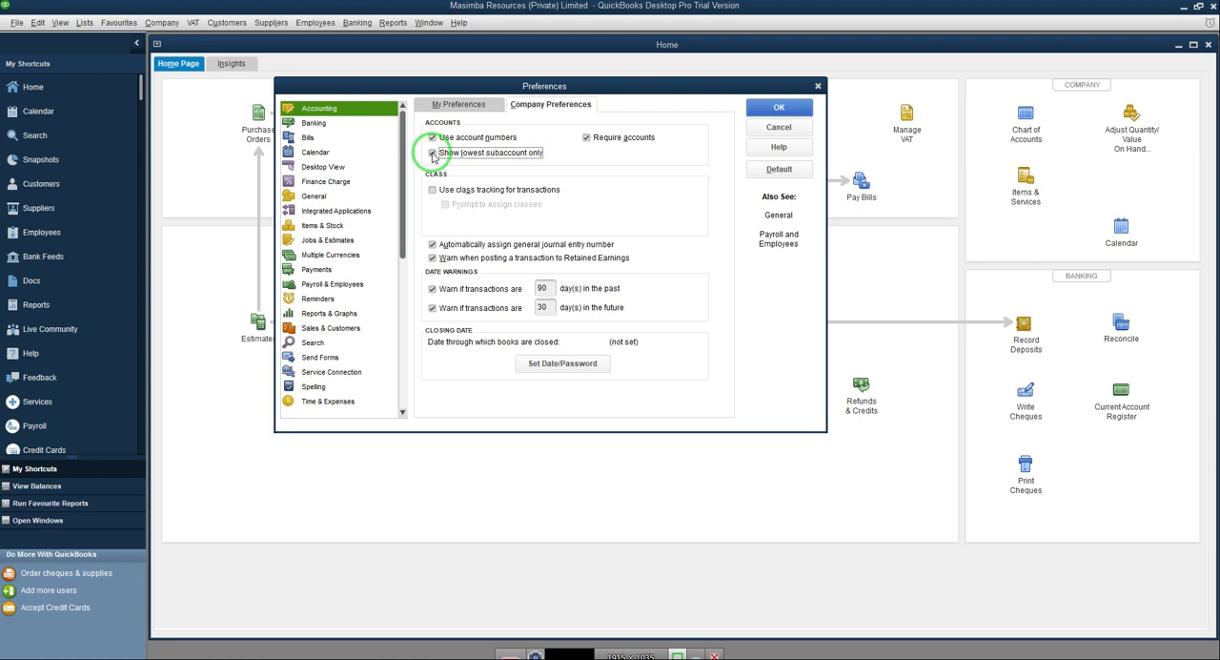
left_click(433, 153)
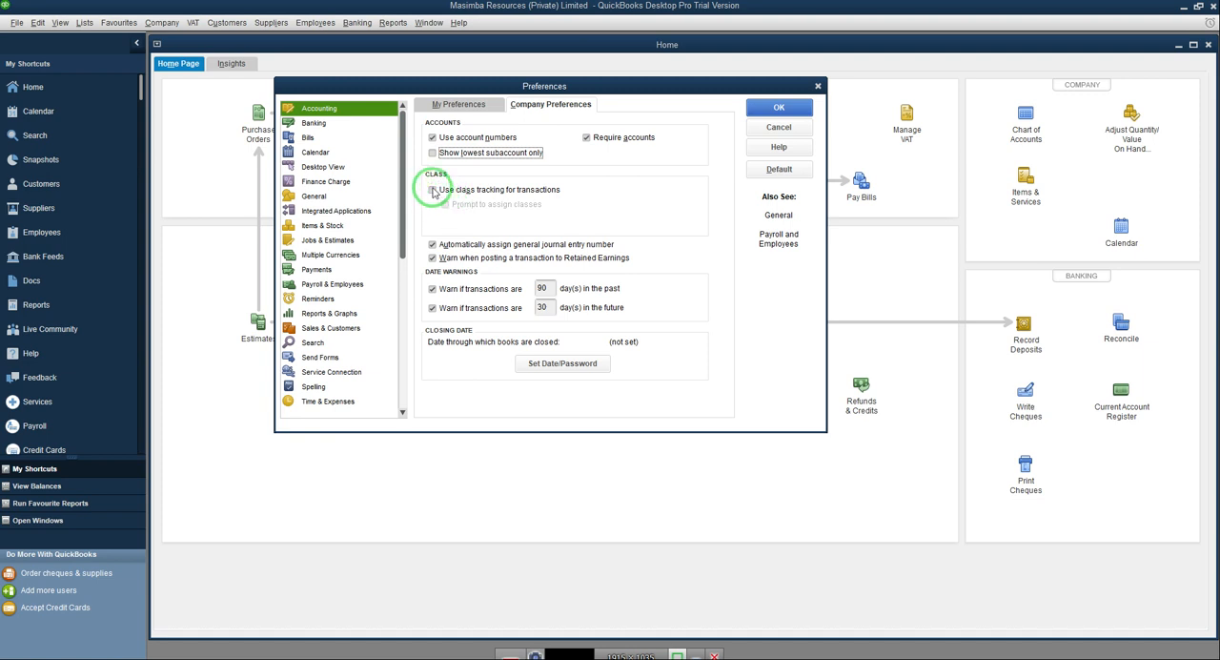
left_click(433, 191)
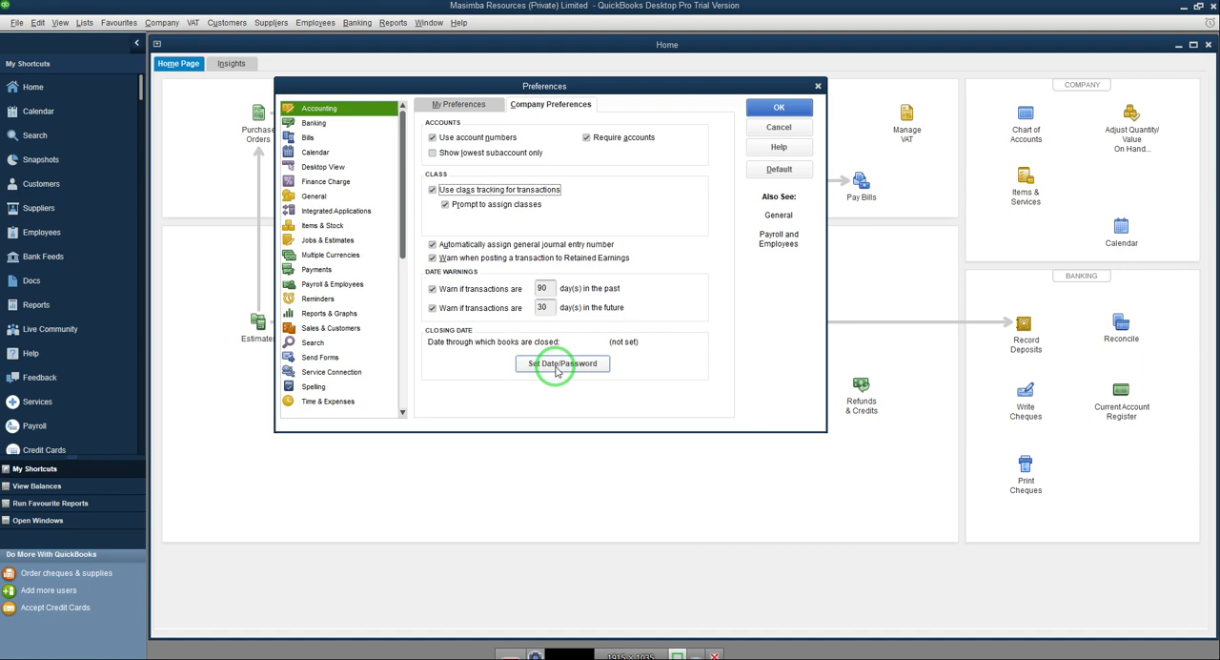
Step: Set the closing date of the books to 31/12/2023
left_click(558, 368)
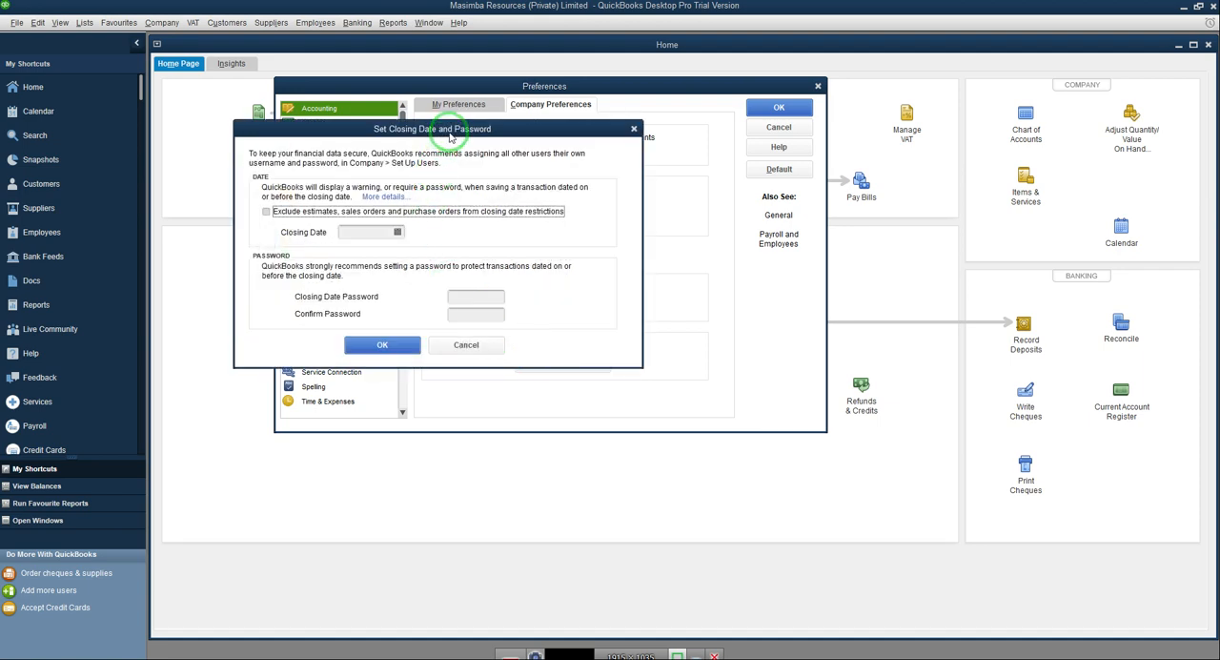
left_click_drag(450, 136, 597, 126)
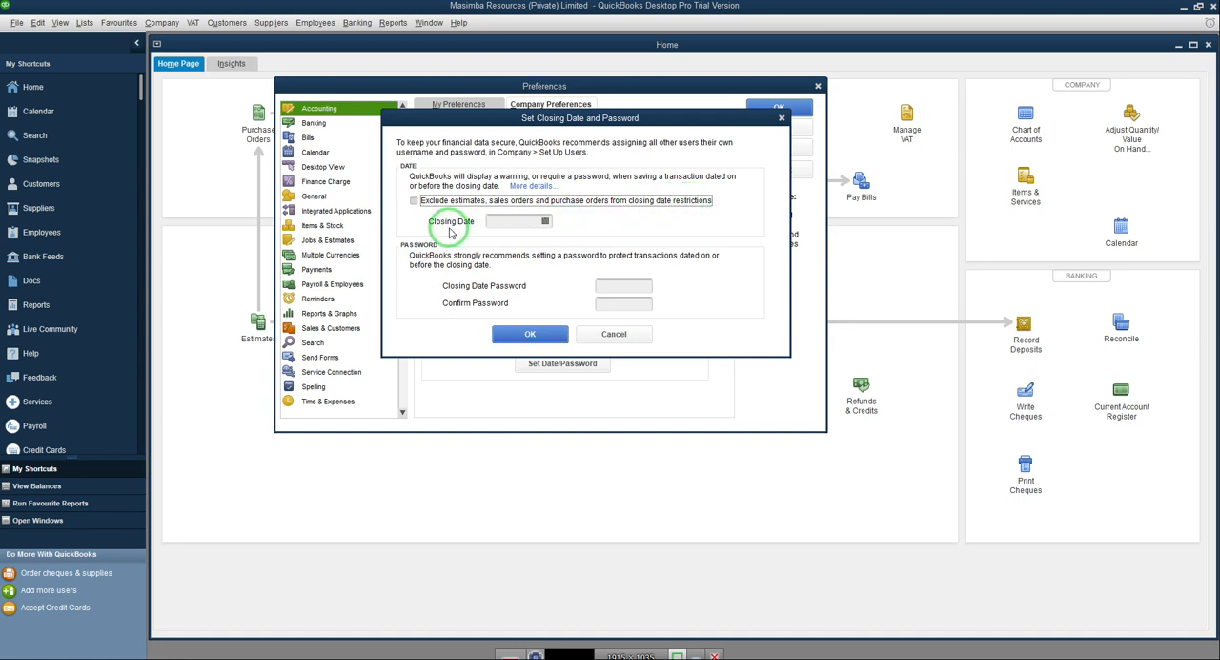
left_click(545, 221)
left_click(591, 242)
left_click(591, 242)
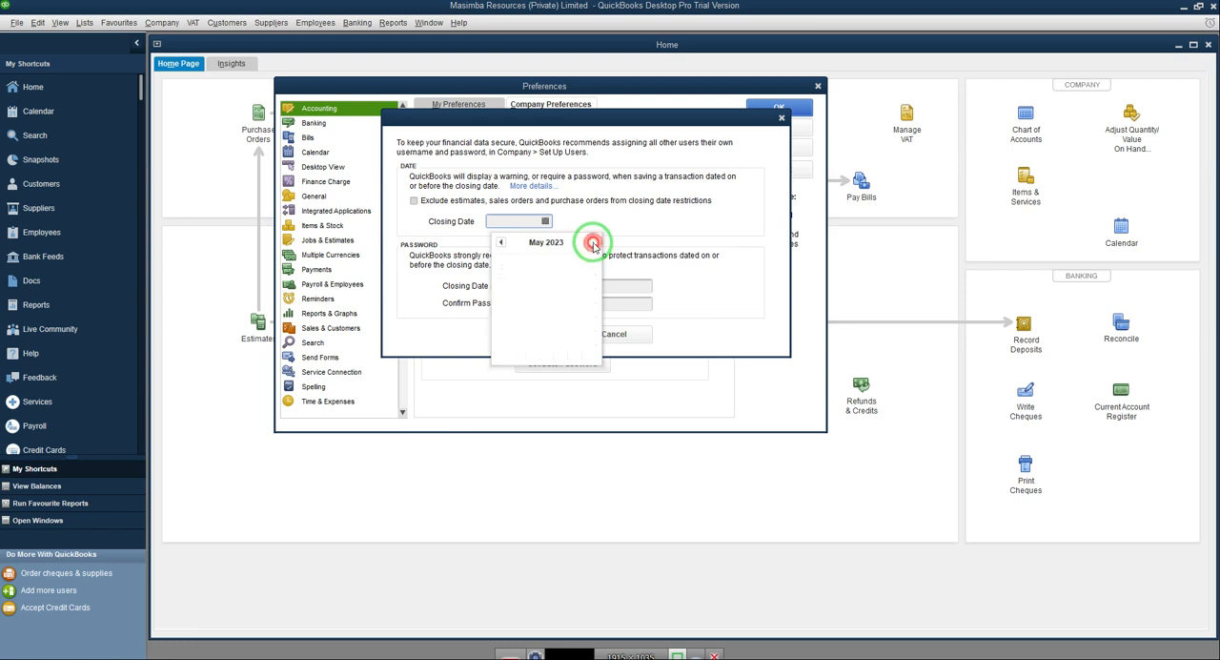
left_click(591, 243)
left_click(591, 242)
left_click(591, 242)
left_click(591, 242)
left_click(591, 242)
left_click(591, 242)
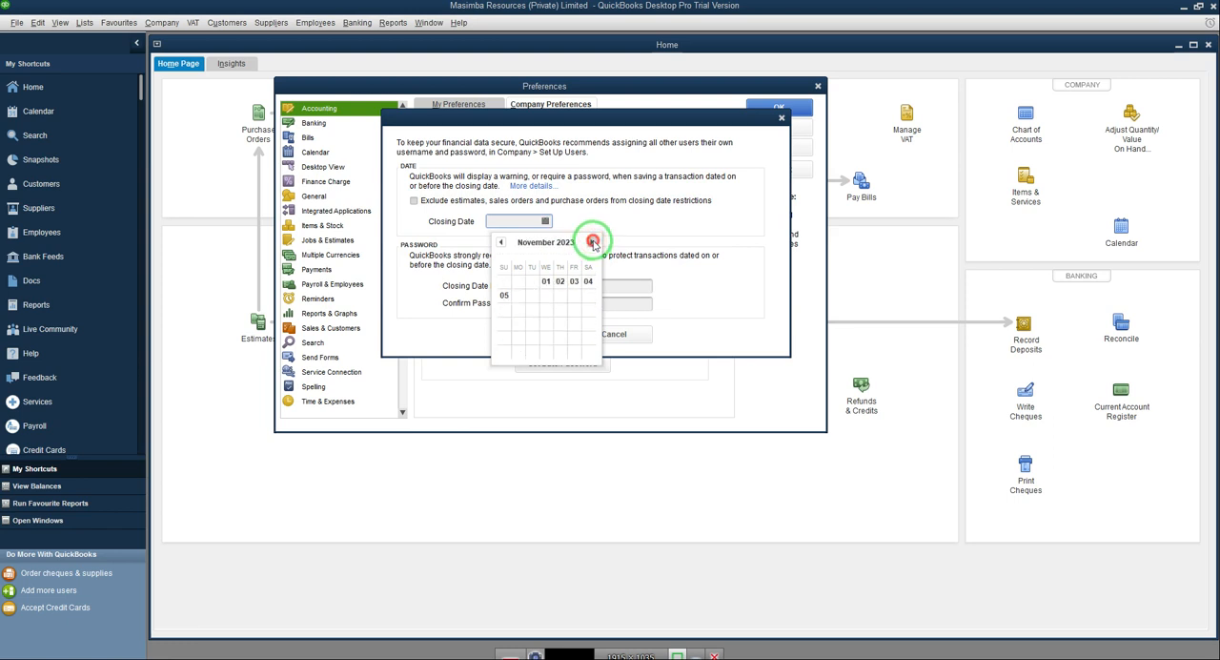
left_click(591, 242)
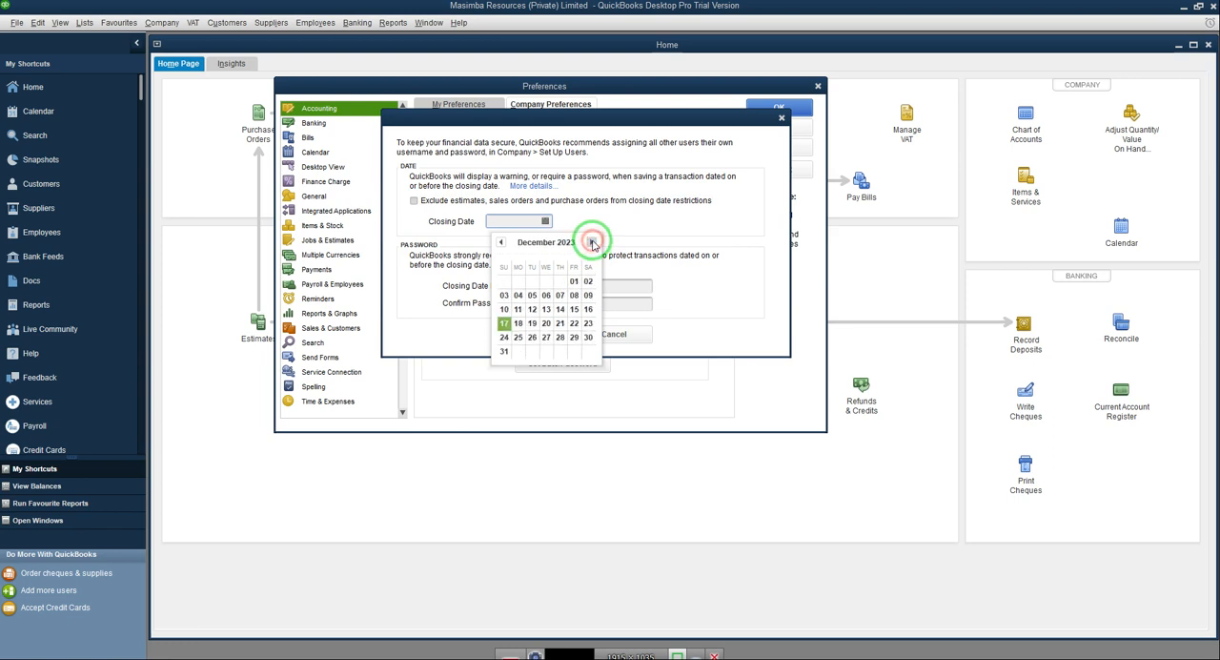
left_click(503, 350)
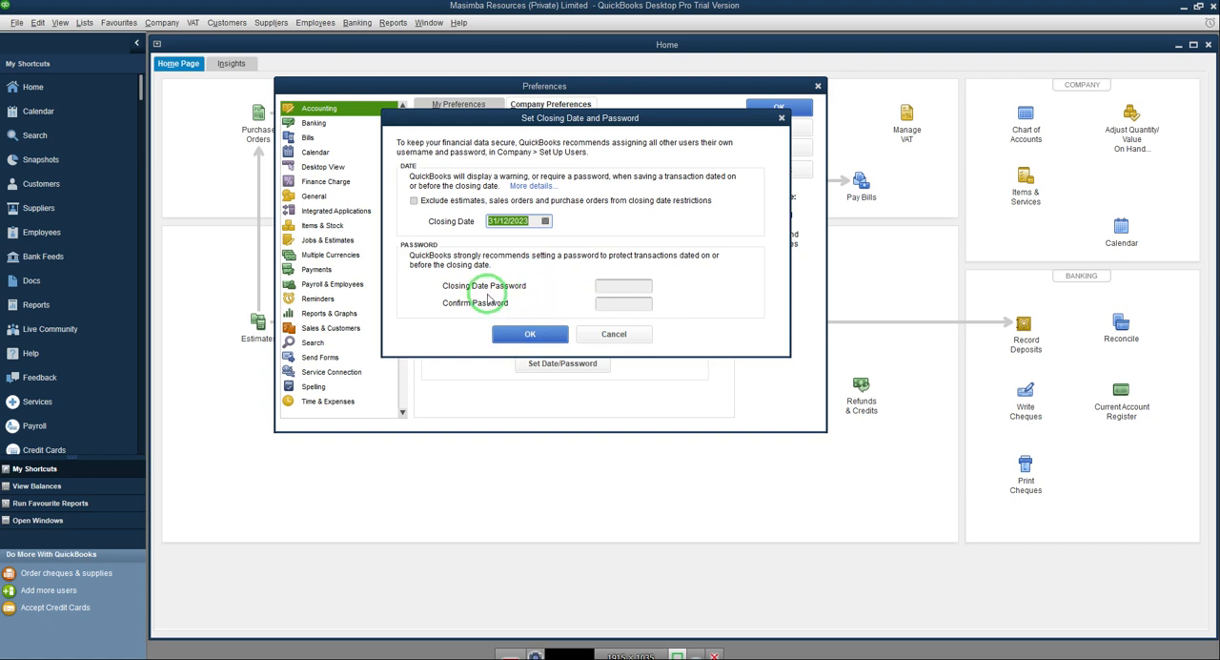
Step: Enter and confirm the closing date password, and save the changed Accounting preferences
left_click(613, 284)
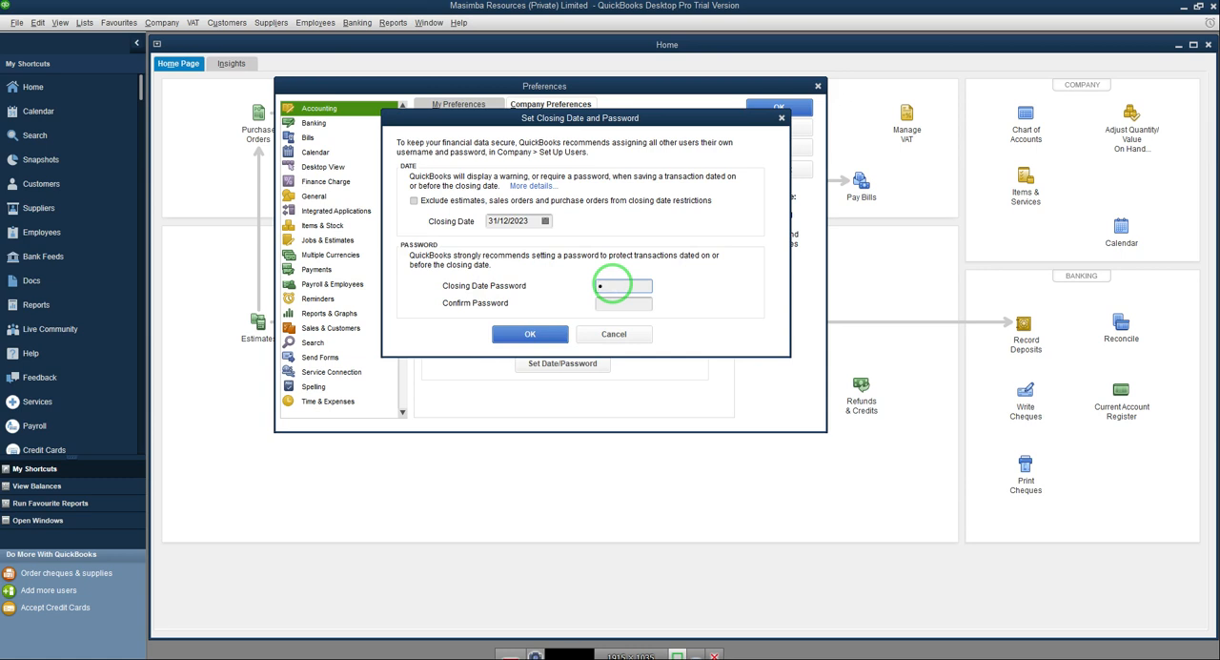
key("Caps_Lock")
type("•••")
key("Tab")
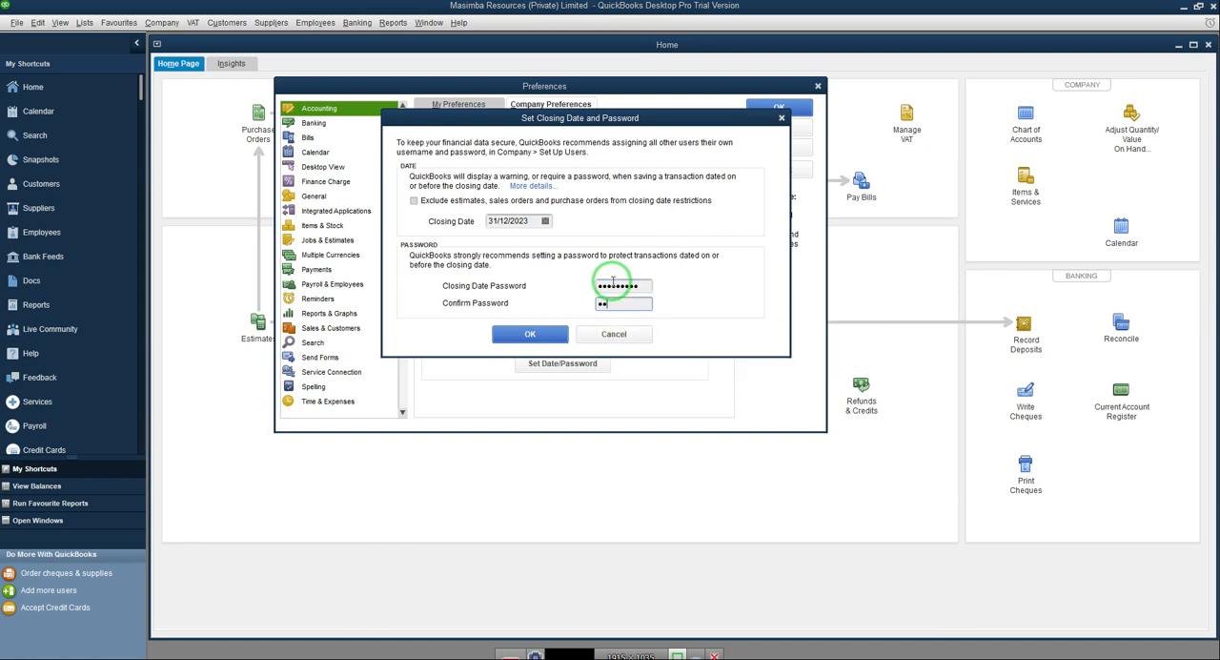
type("•••••••••")
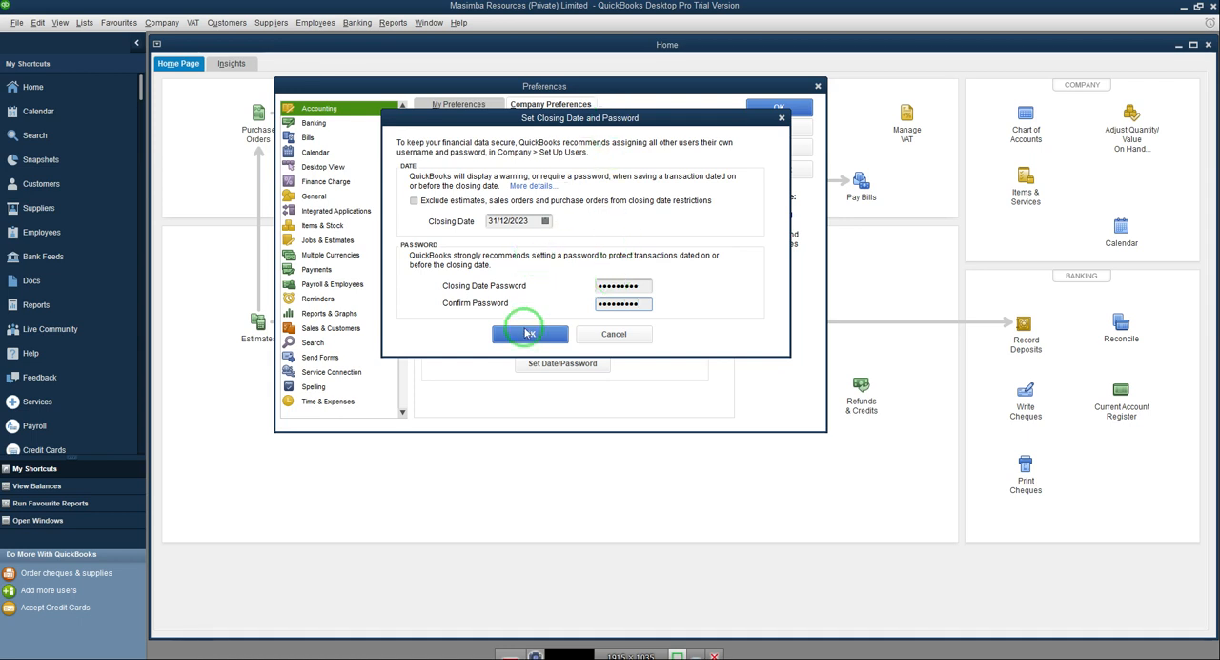
left_click(525, 333)
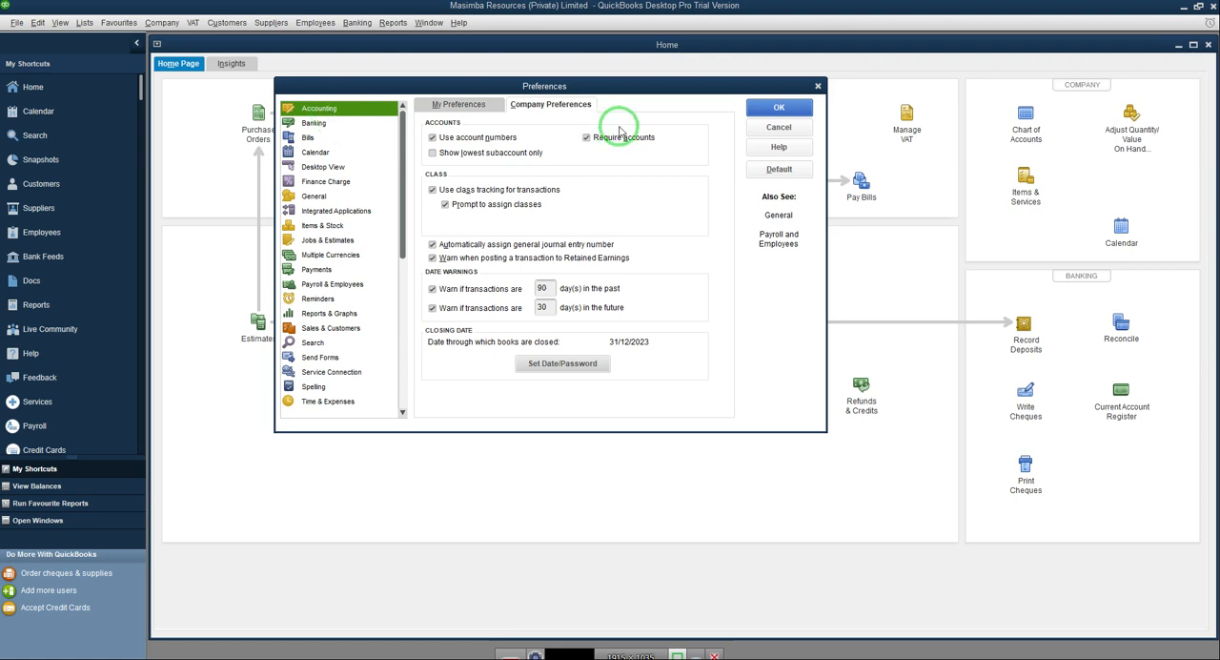
left_click(314, 124)
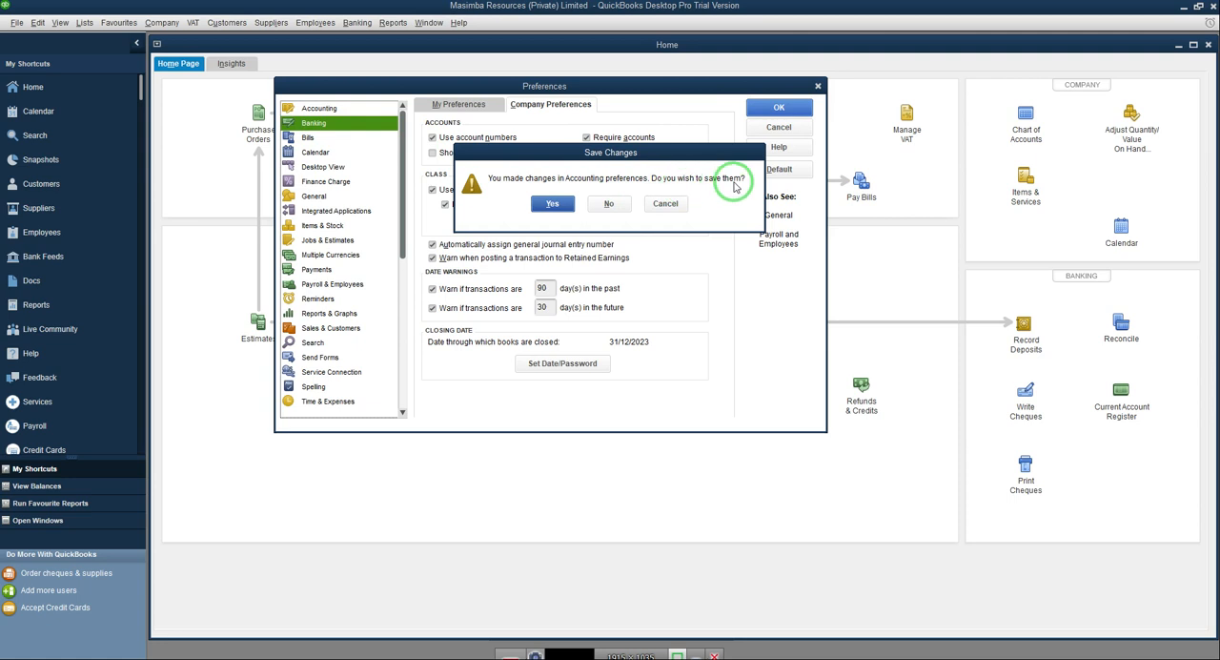
left_click(554, 204)
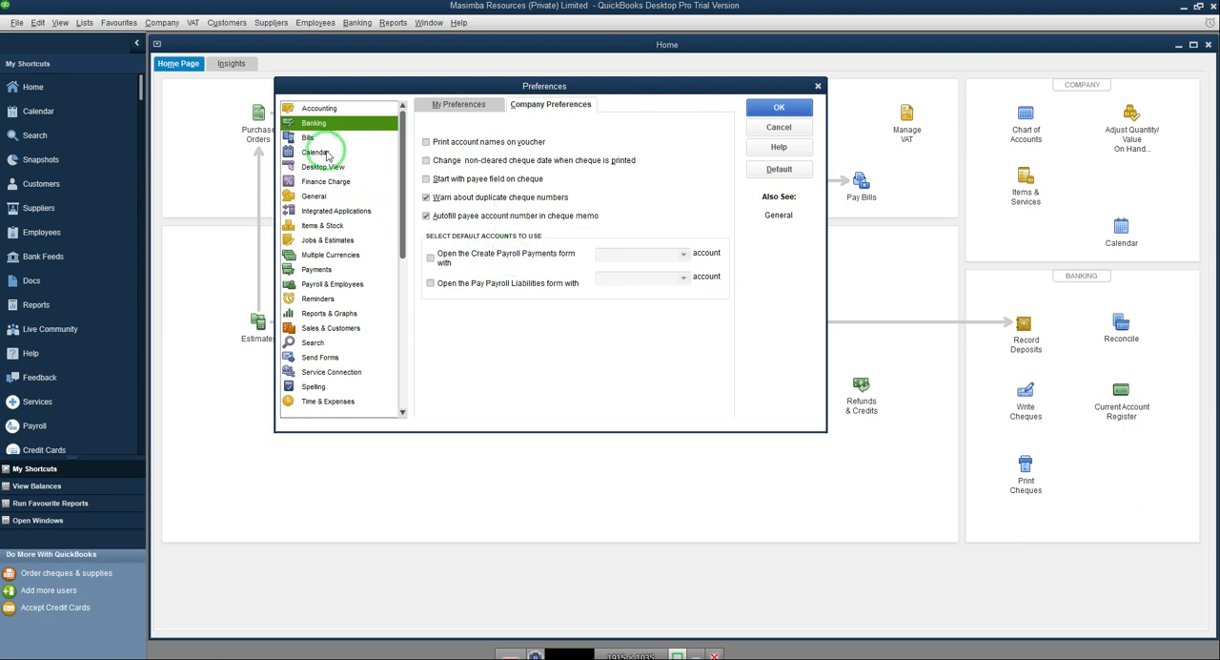
Step: Set the annual interest rate to 15% and the minimum finance charge to 10 in the Finance Charge company preferences
left_click(311, 138)
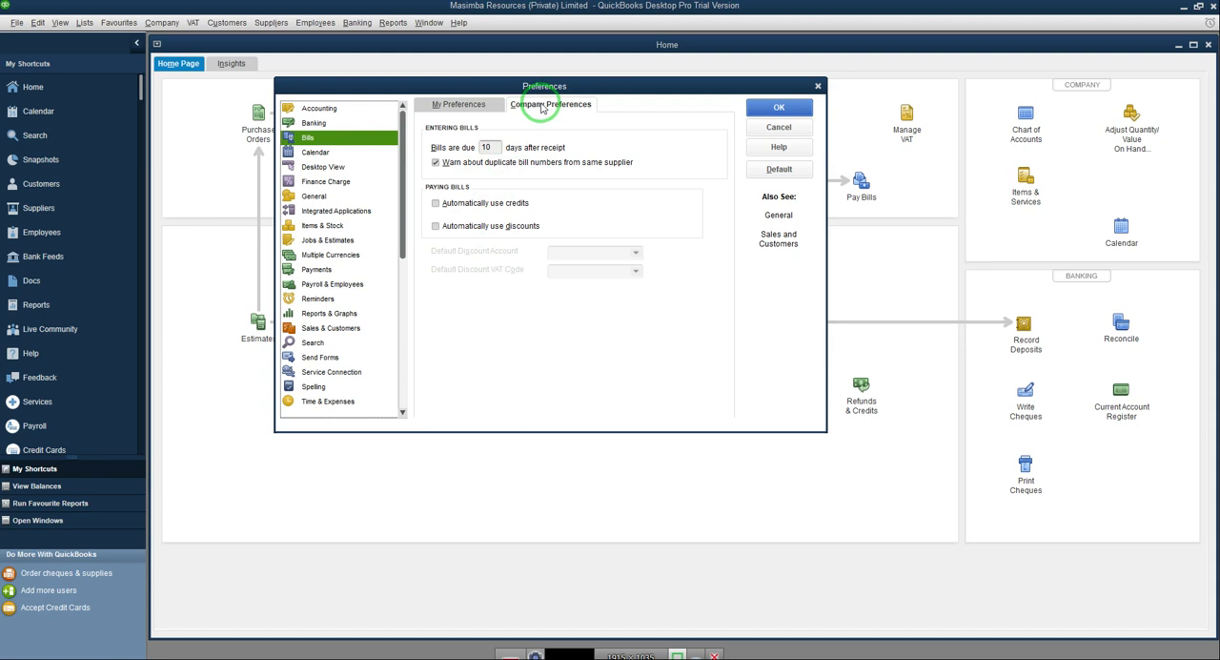
left_click(318, 153)
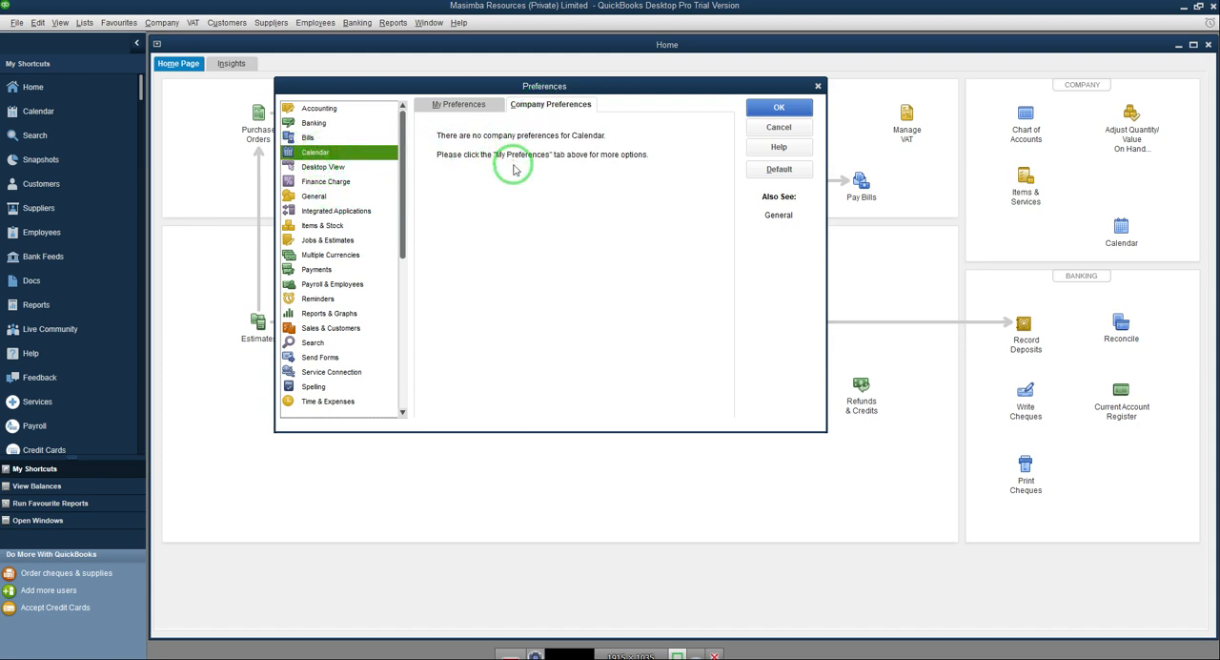
left_click(322, 168)
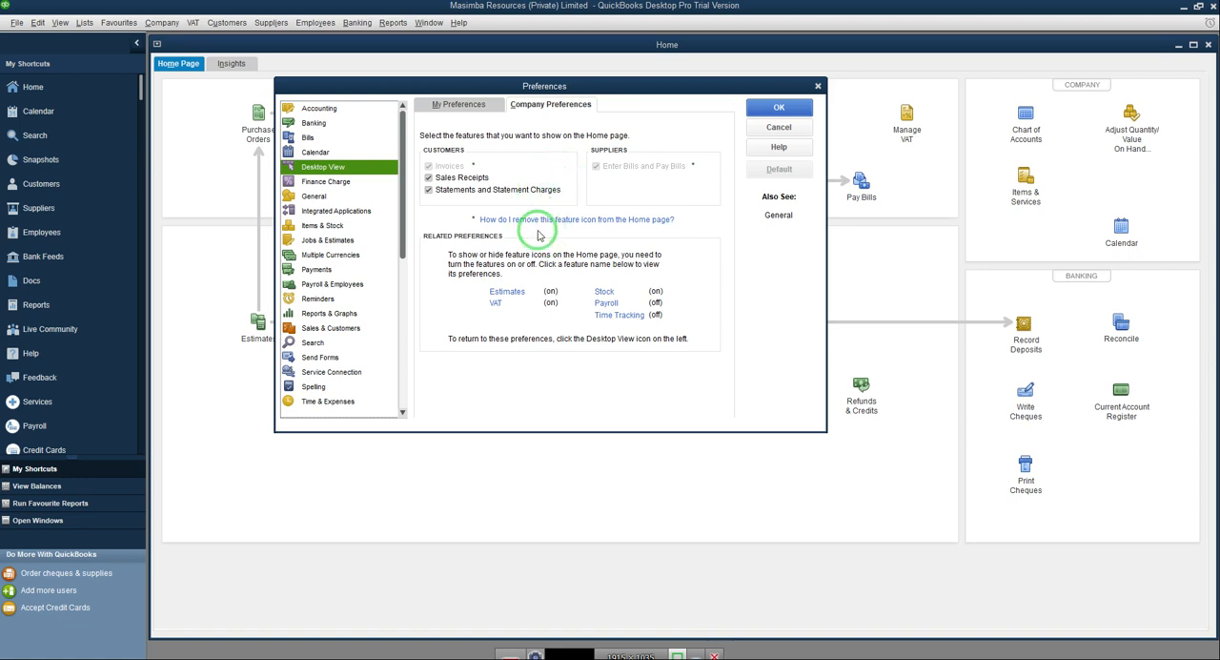
left_click(324, 183)
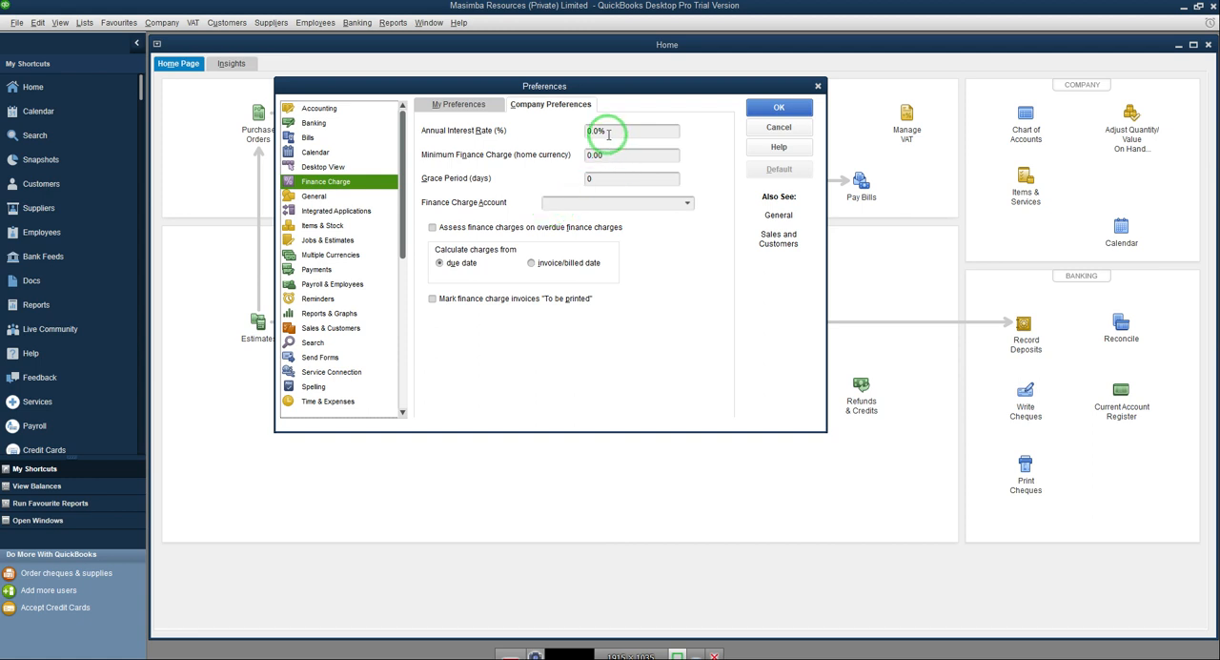
left_click_drag(605, 130, 543, 136)
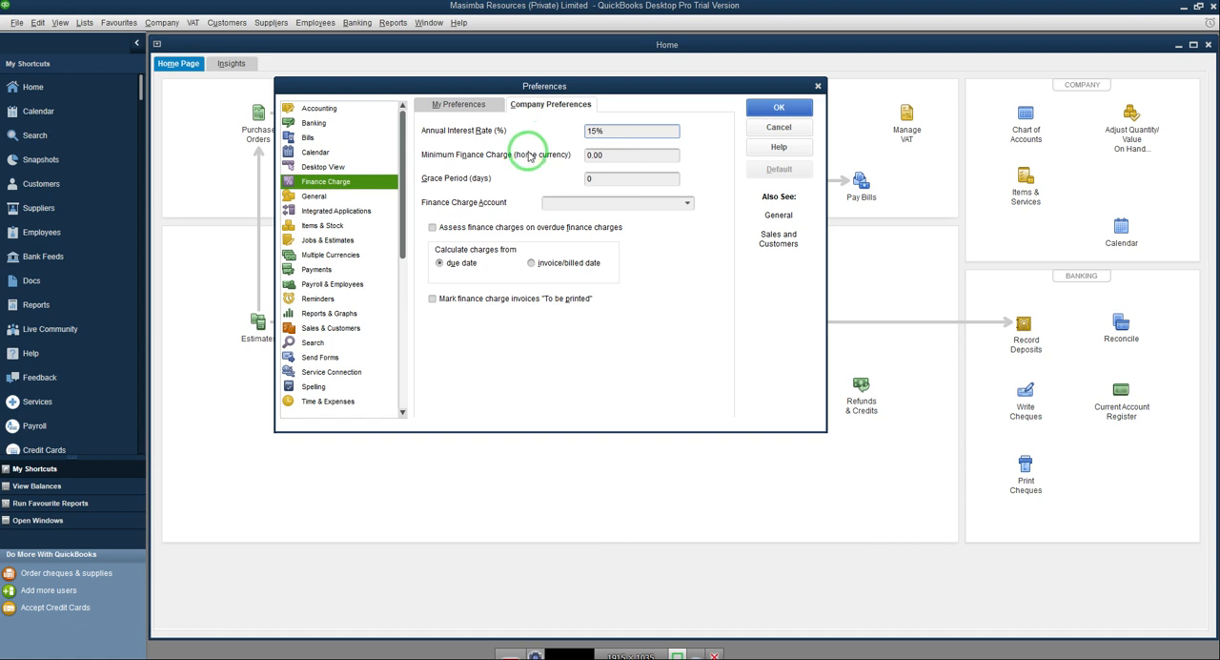
left_click(616, 157)
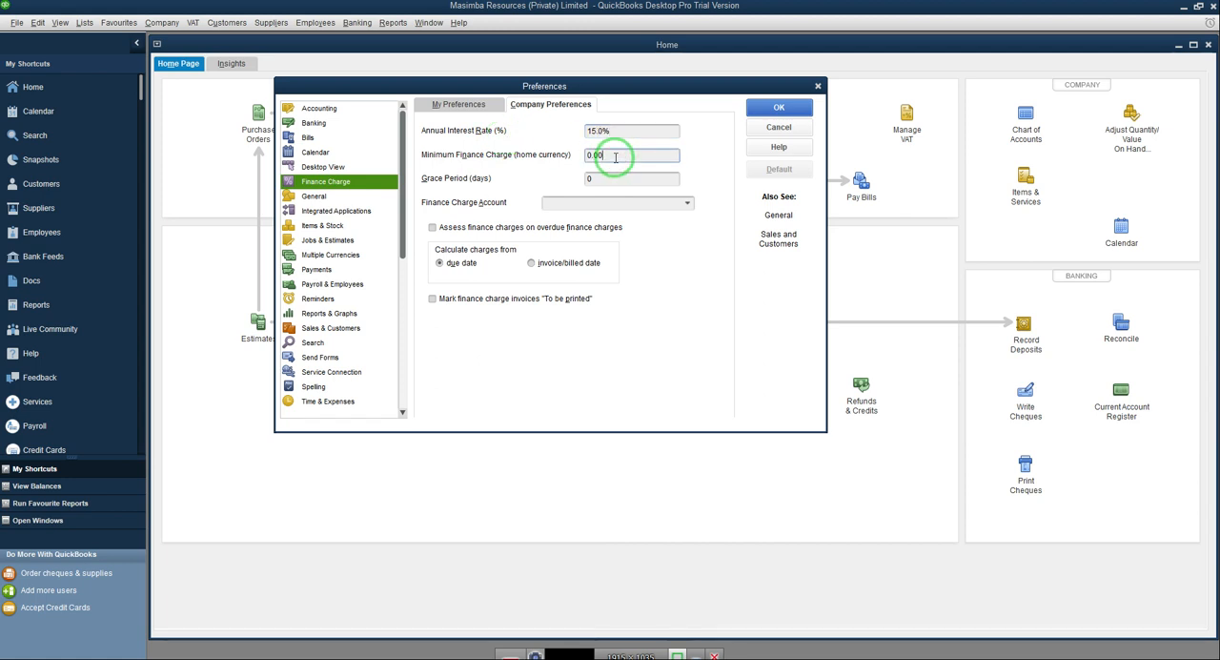
left_click_drag(616, 157, 545, 157)
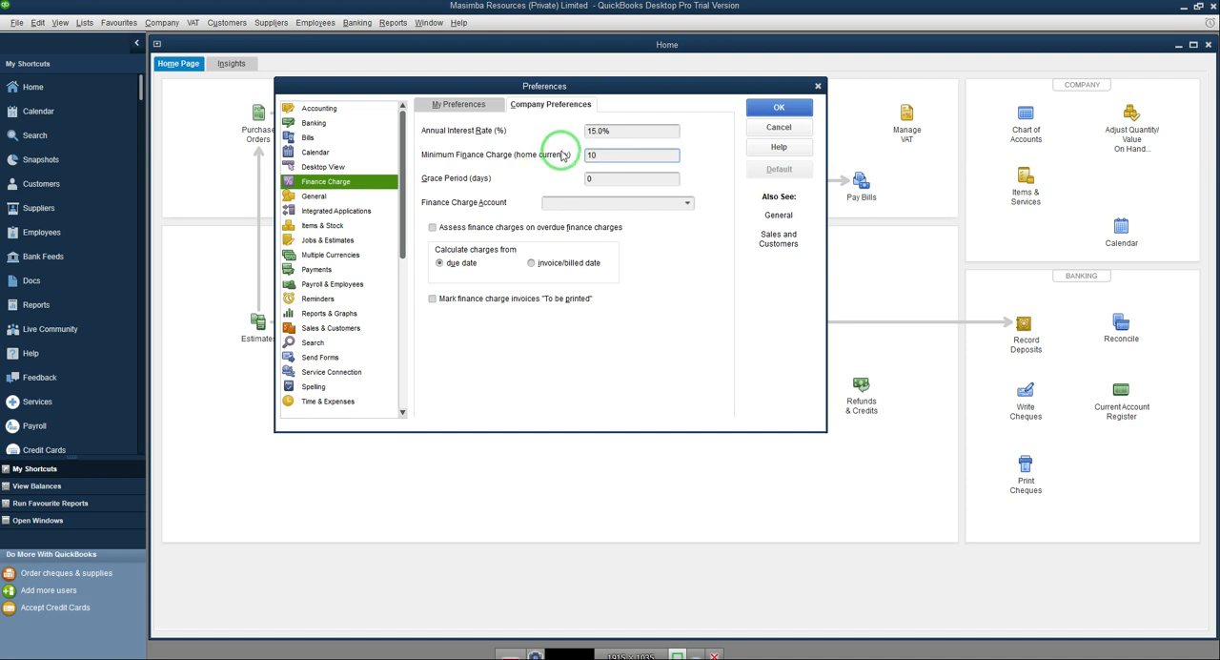
Step: Set the grace period to 7 days and start adding a new account for the Finance Charge Account
left_click(612, 178)
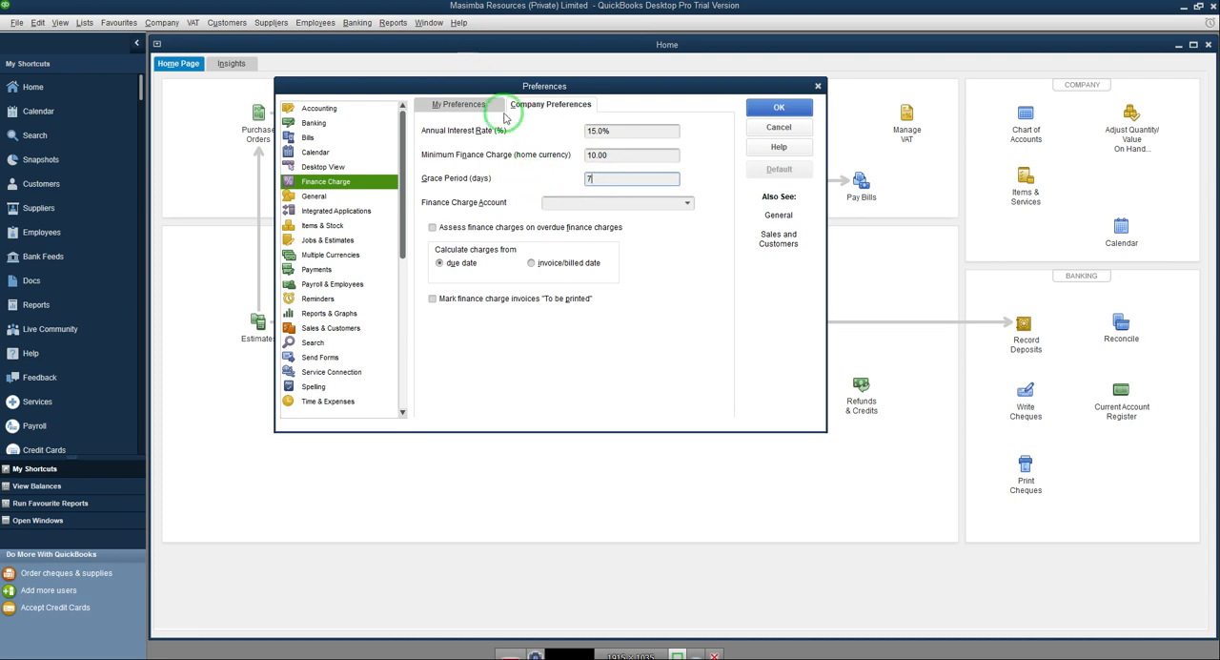
left_click(686, 204)
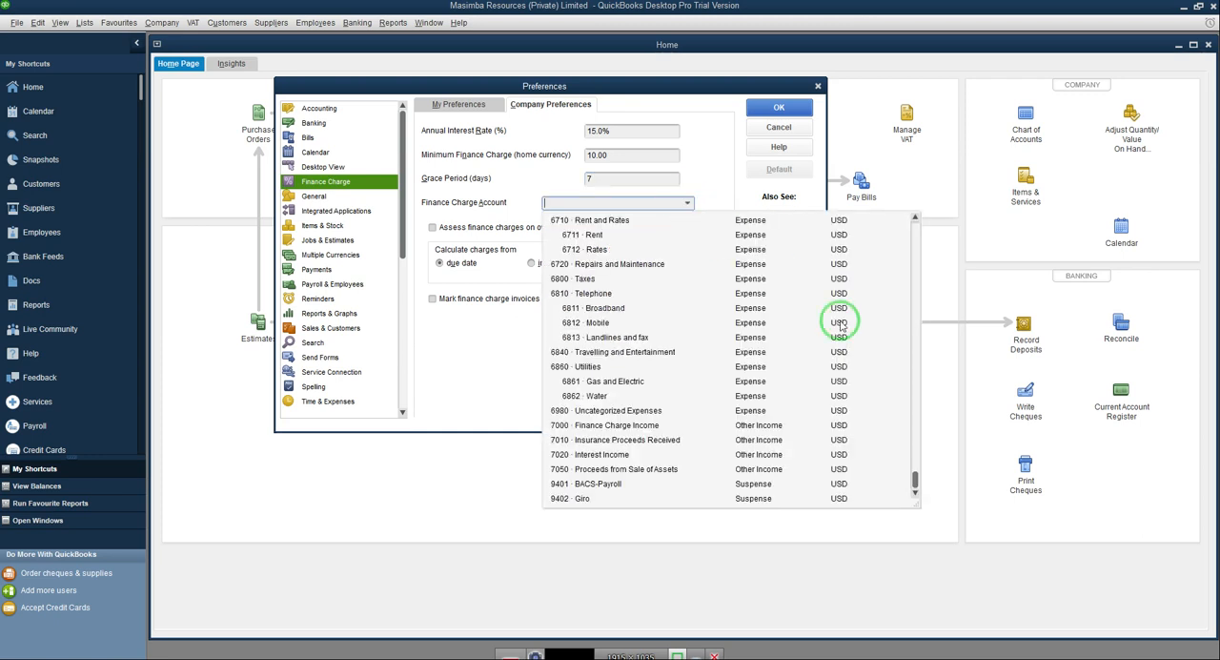
left_click_drag(914, 482, 888, 198)
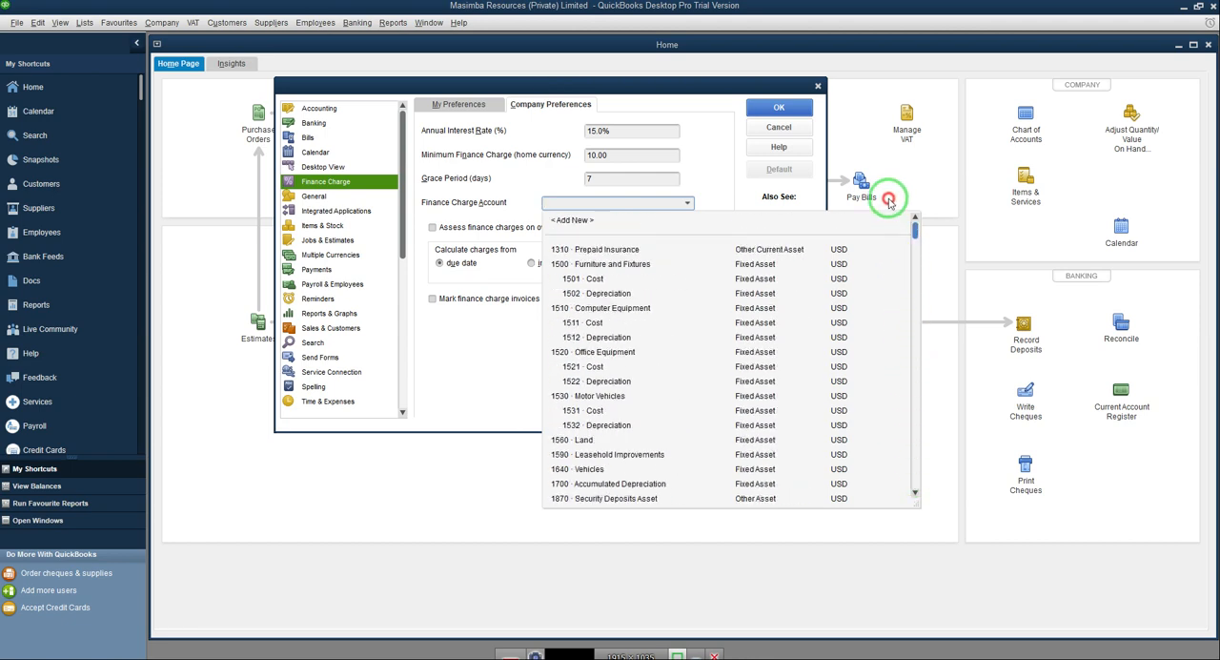
left_click(568, 223)
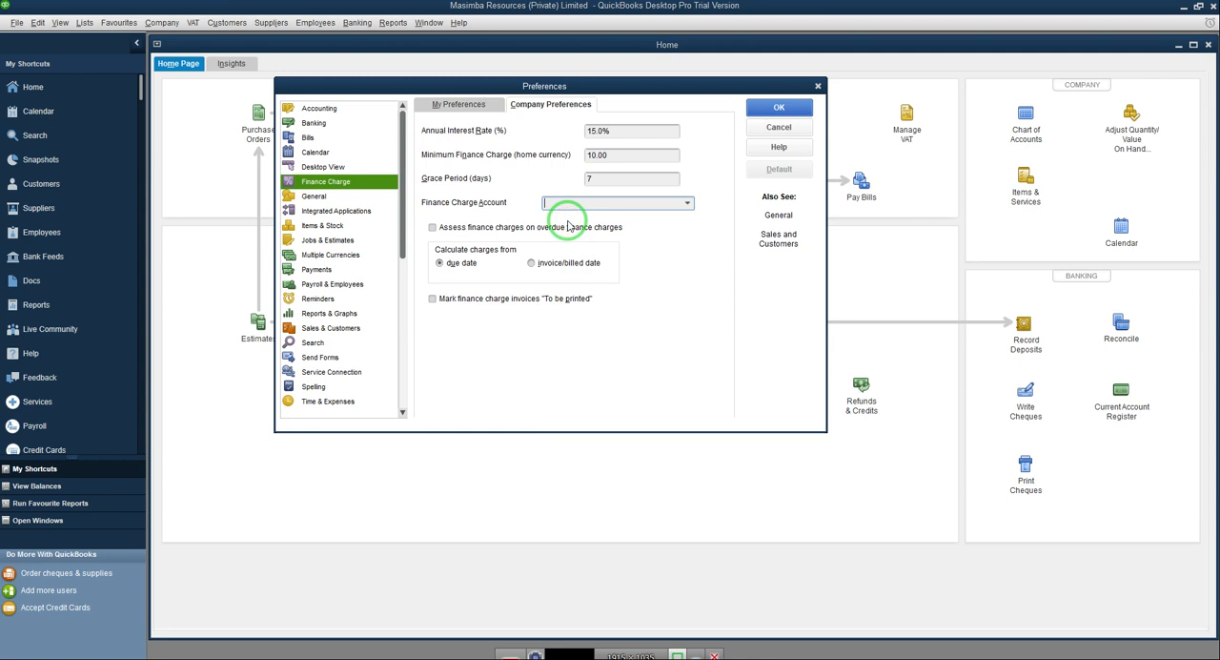
Step: Name the new Other Income account "Finance Charge On Overdue Accou", copy the name into its description and save the account
left_click(405, 220)
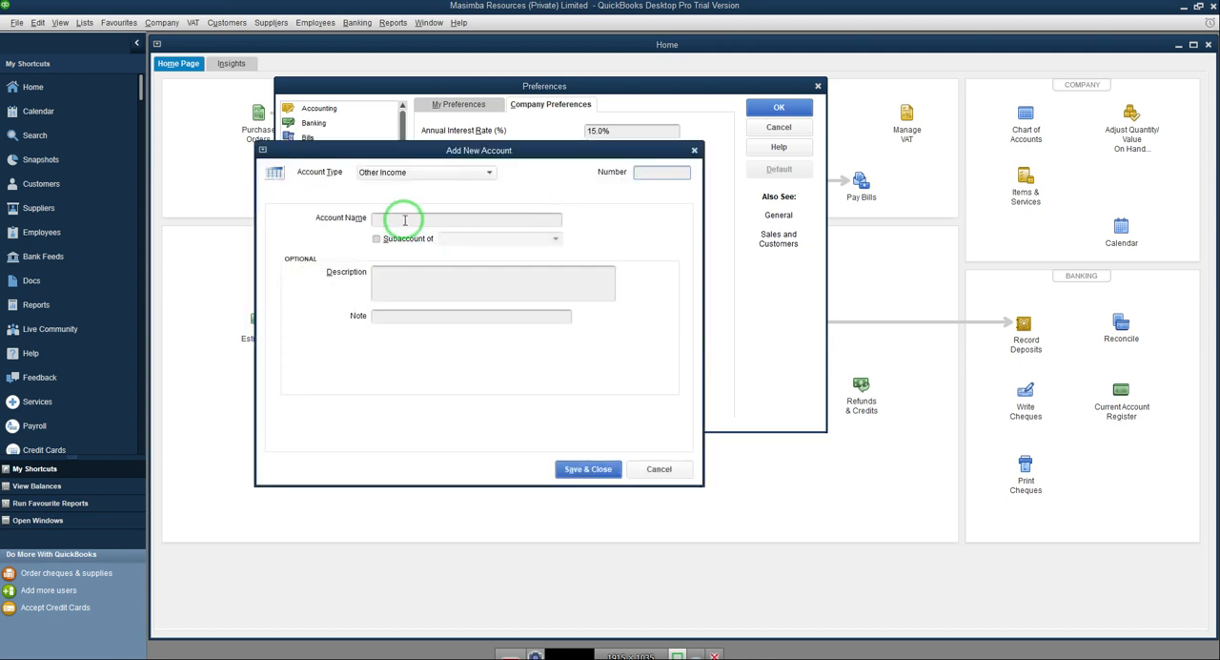
left_click(405, 220)
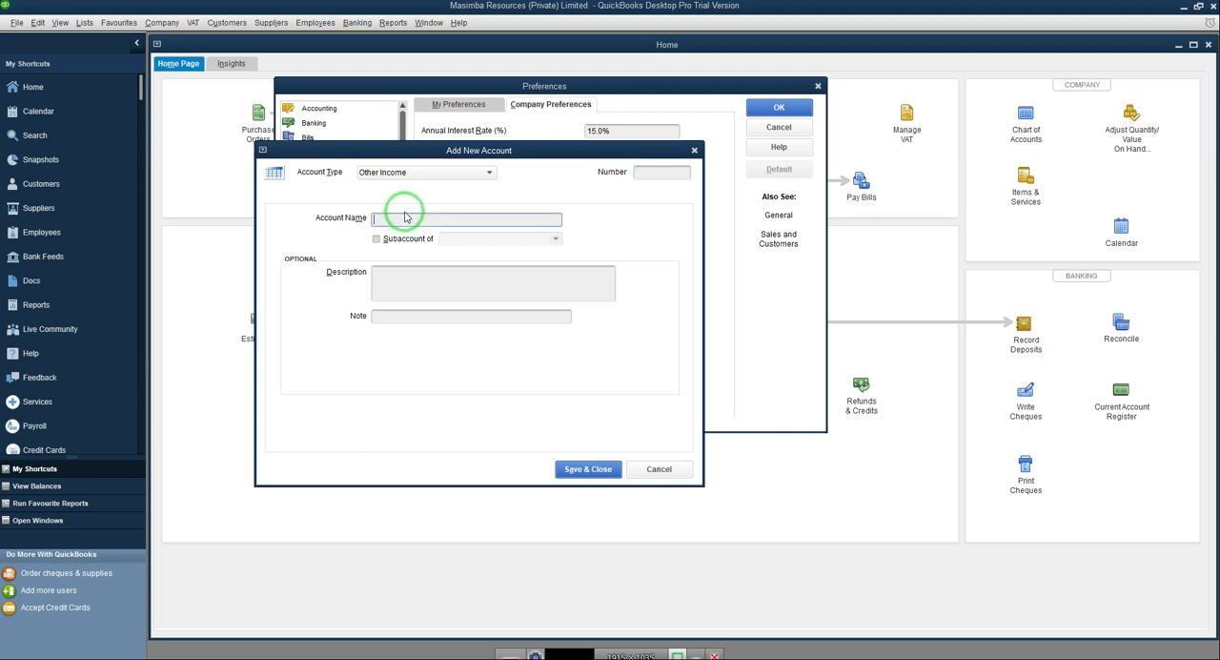
type("Finance Char")
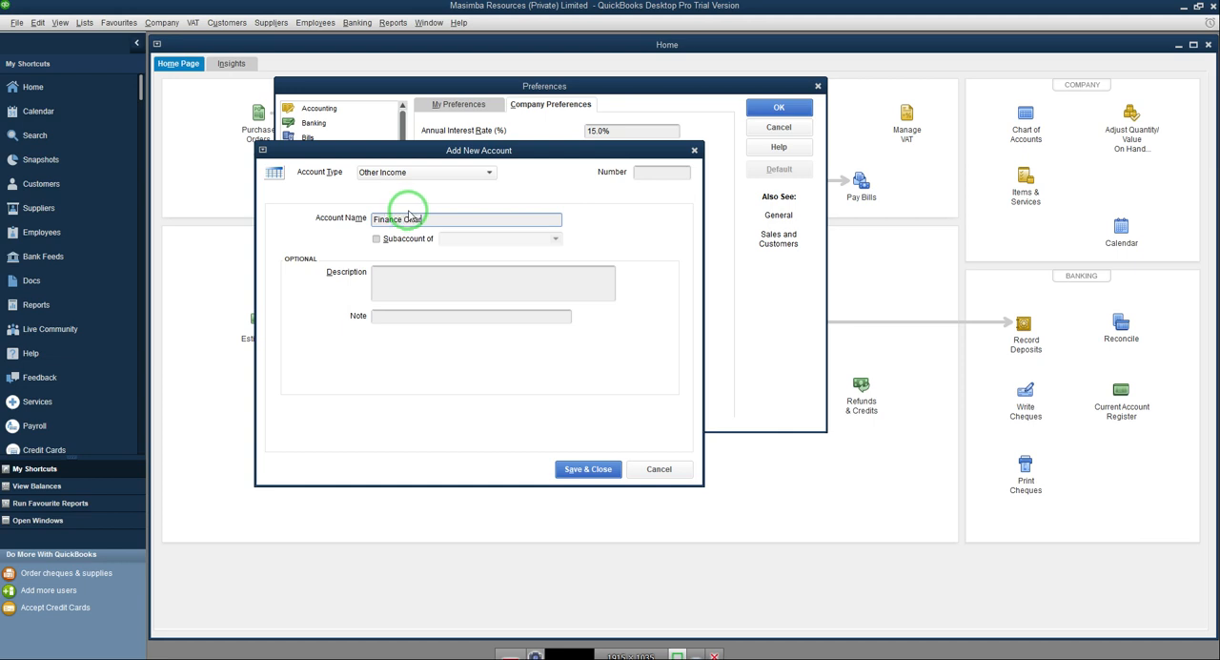
type("ge O")
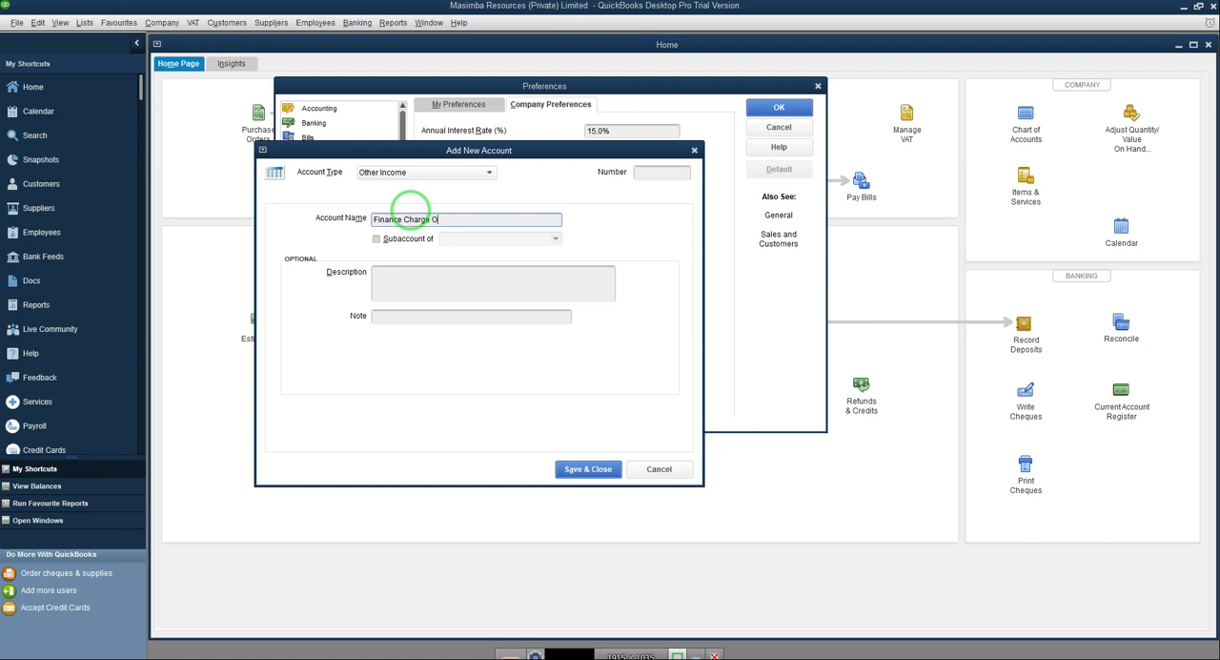
type("n Overdue Accou")
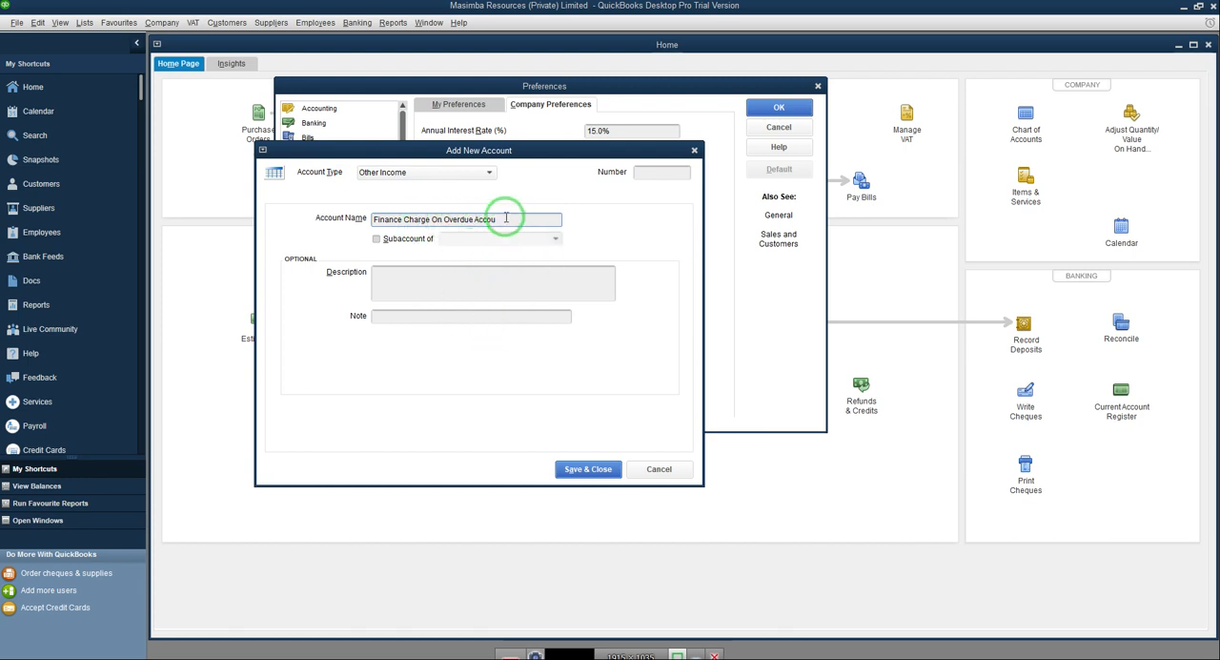
left_click_drag(497, 220, 255, 223)
key("ctrl+c")
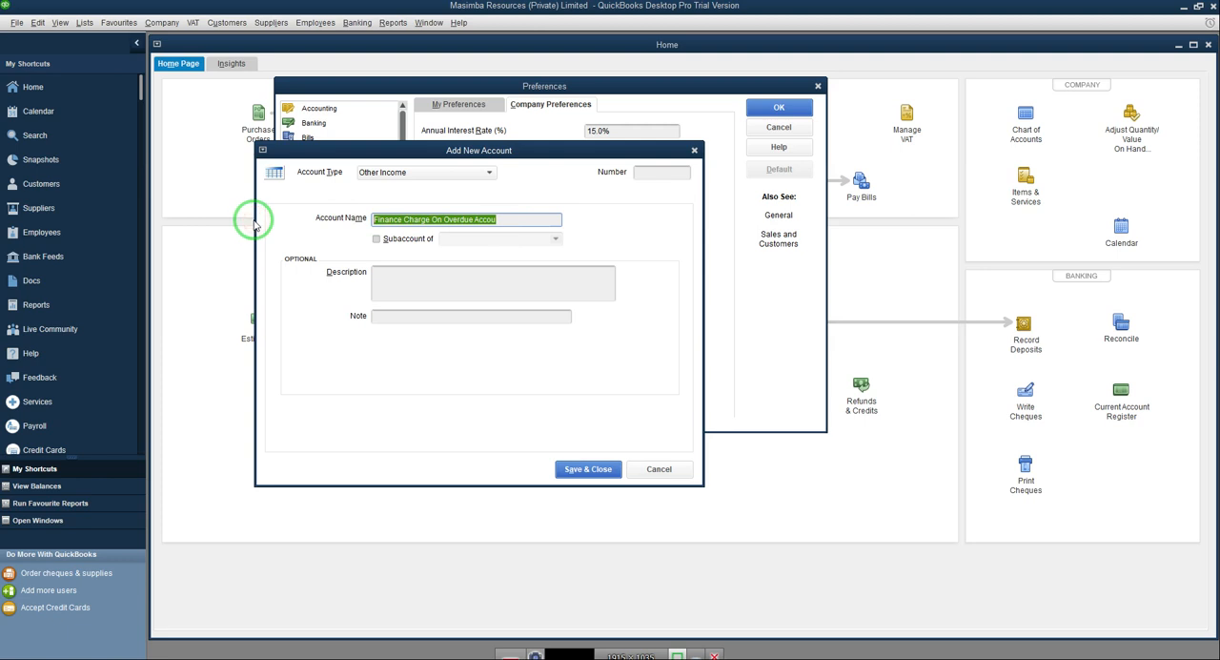
left_click(382, 273)
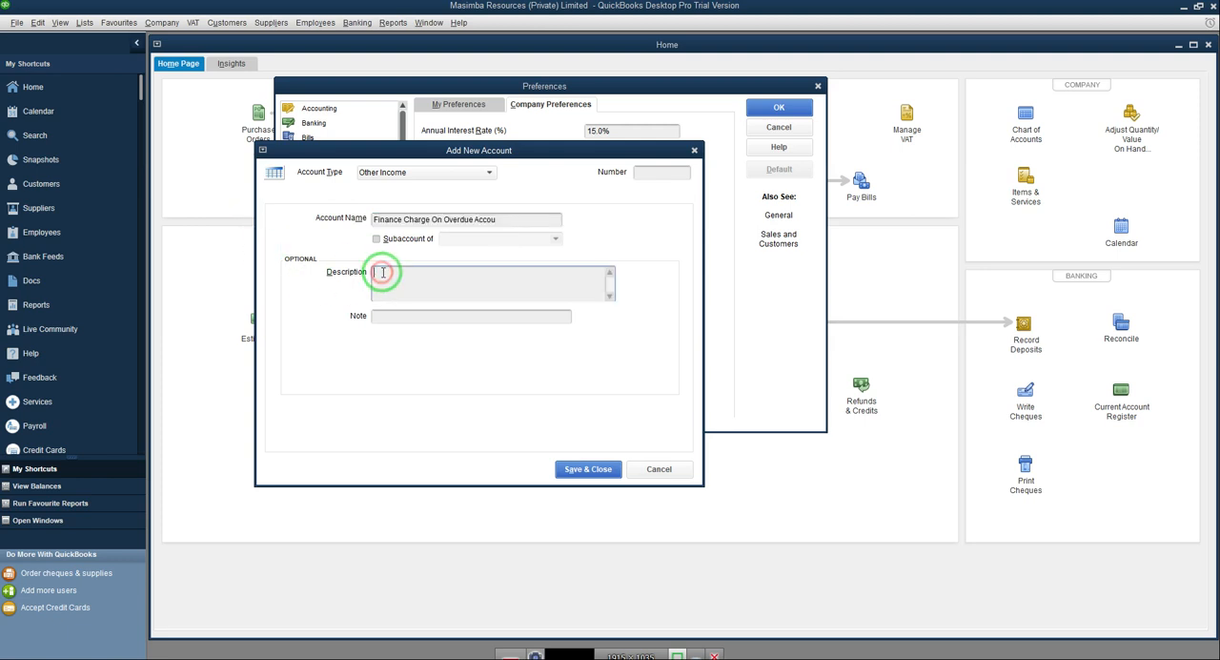
key("ctrl+v")
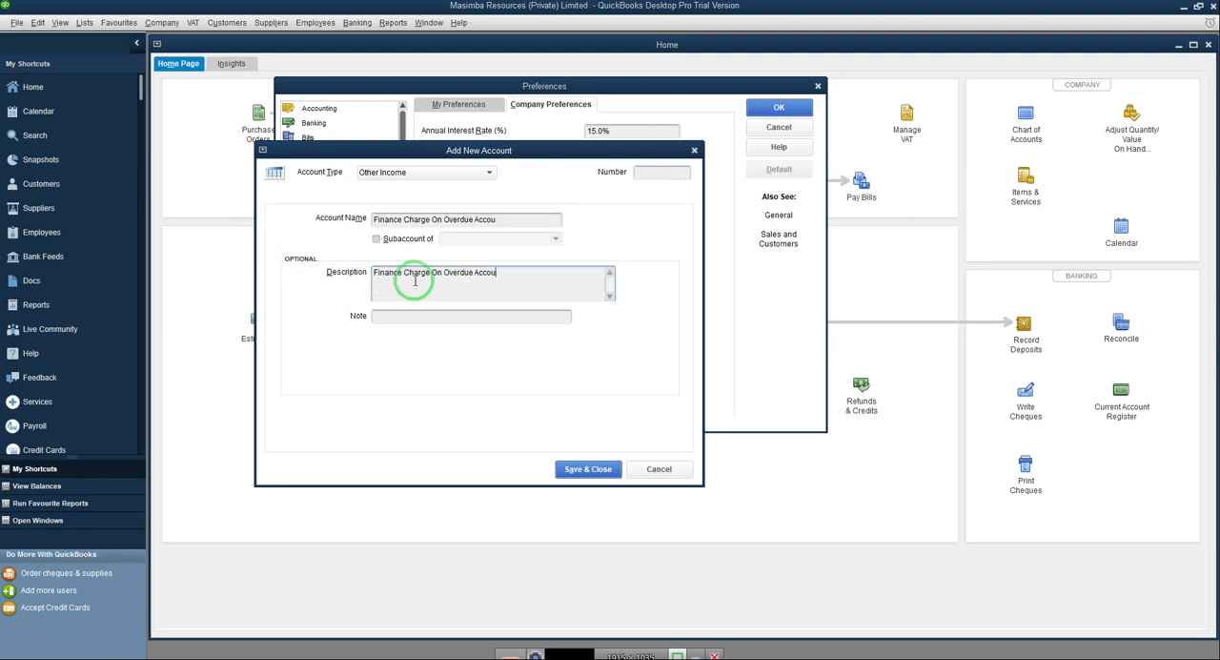
left_click(578, 471)
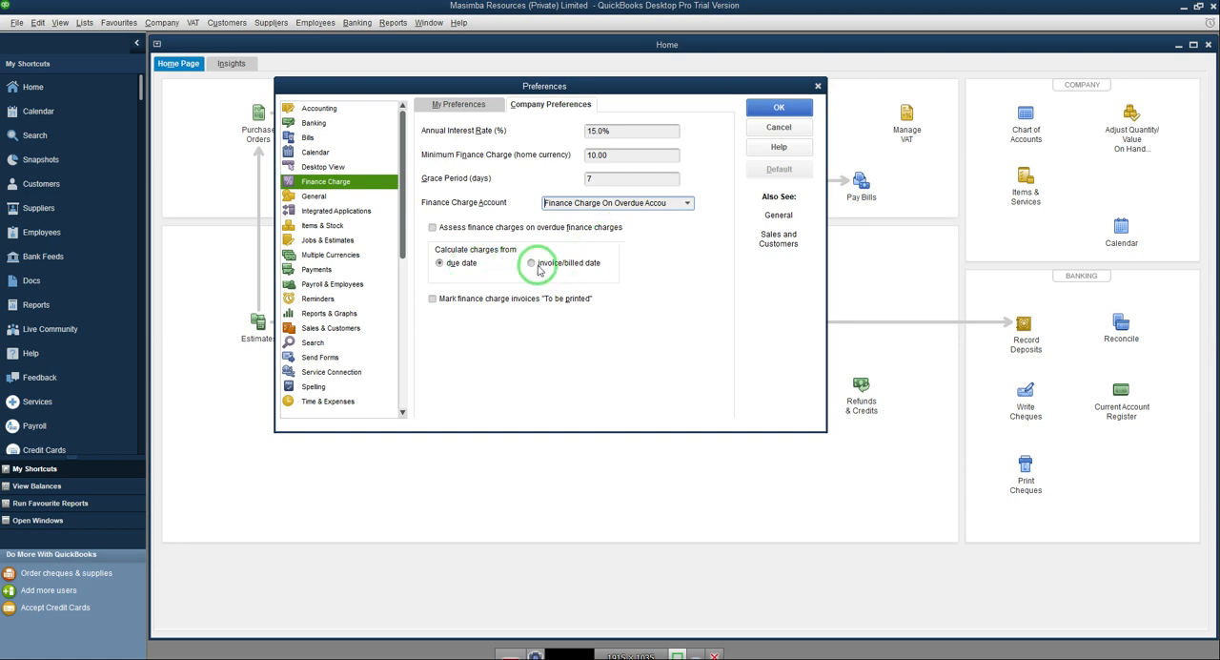
Step: Mark finance charge invoices "To be printed" and save the changed Finance Charge preferences
left_click(432, 301)
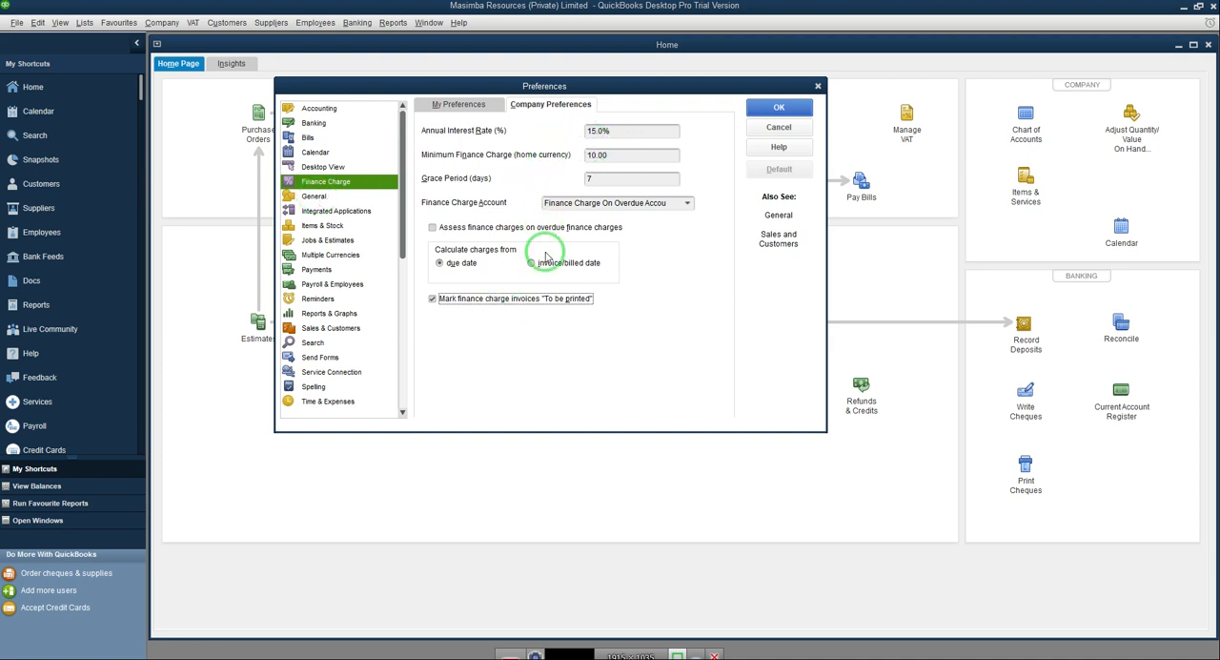
left_click(314, 196)
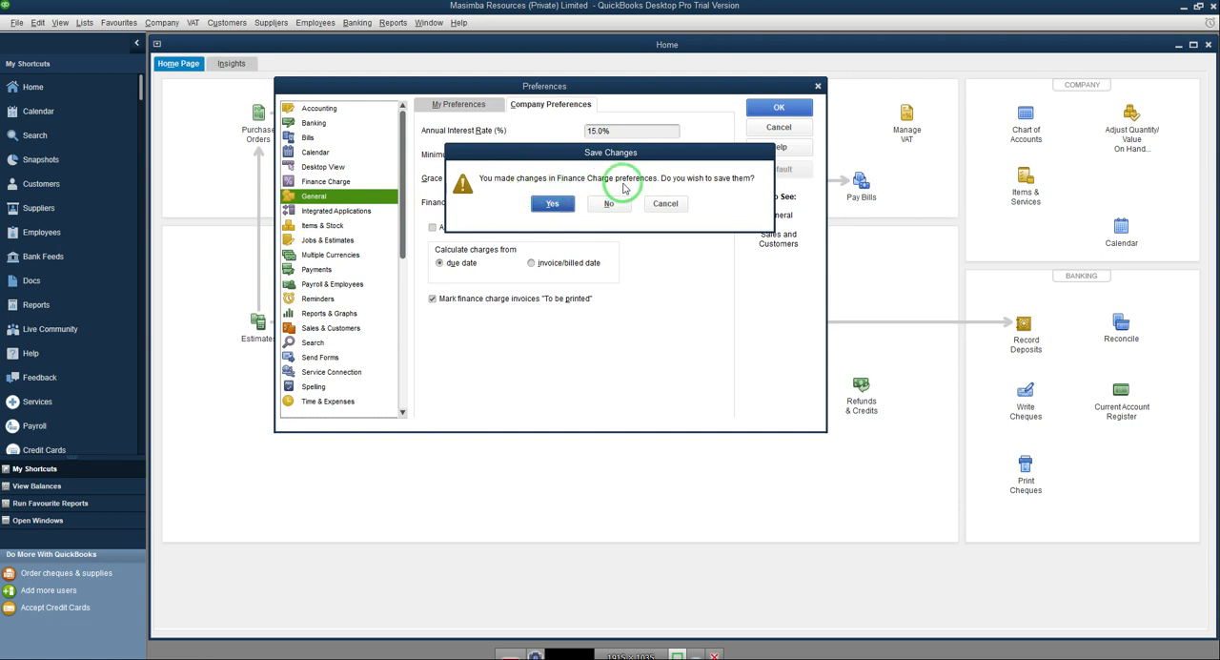
left_click(558, 207)
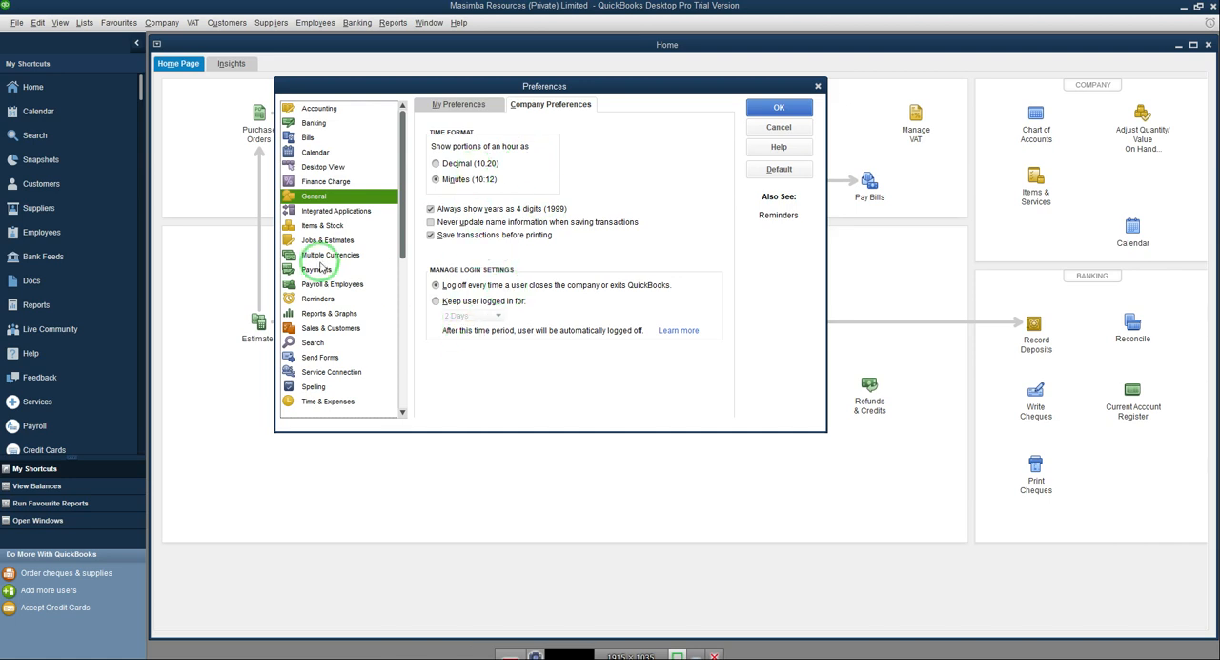
Step: Review the Integrated Applications, Items & Stock, Jobs & Estimates and Multiple Currencies company preferences
left_click(314, 213)
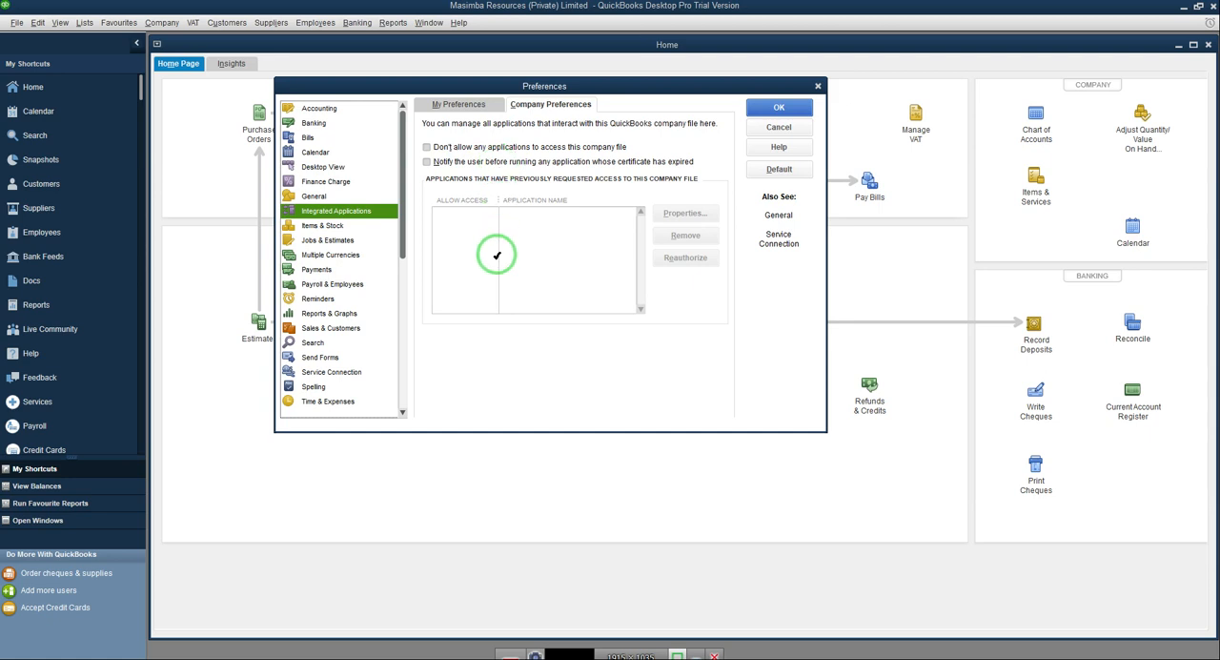
left_click(321, 226)
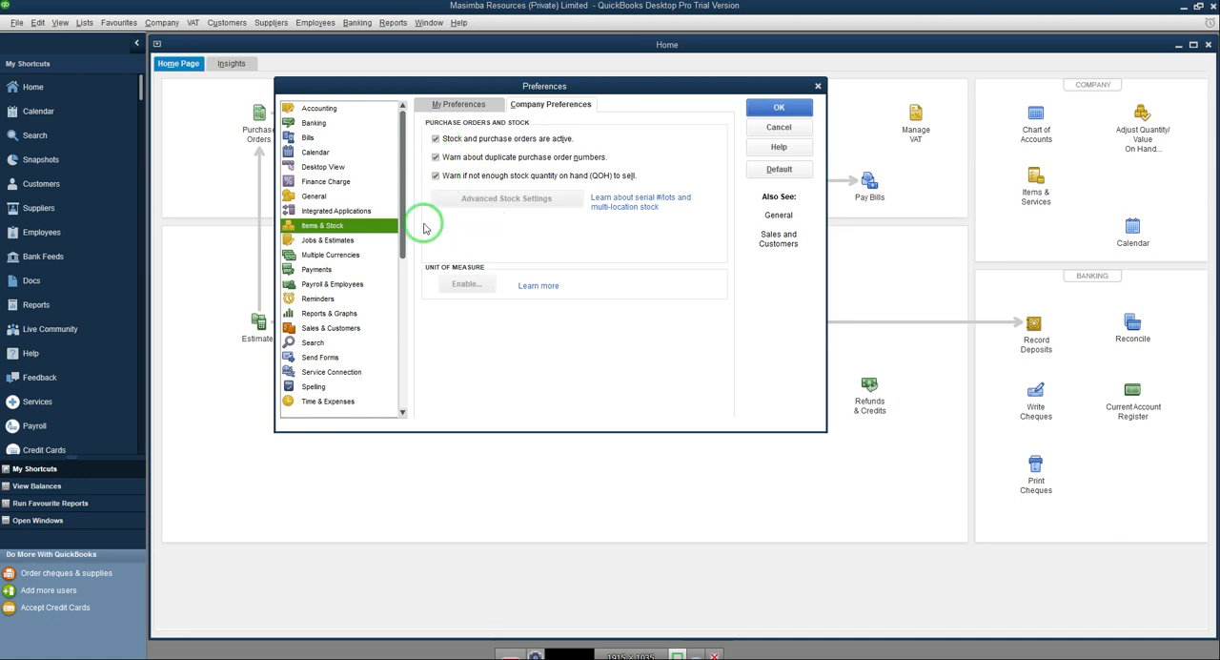
left_click(329, 243)
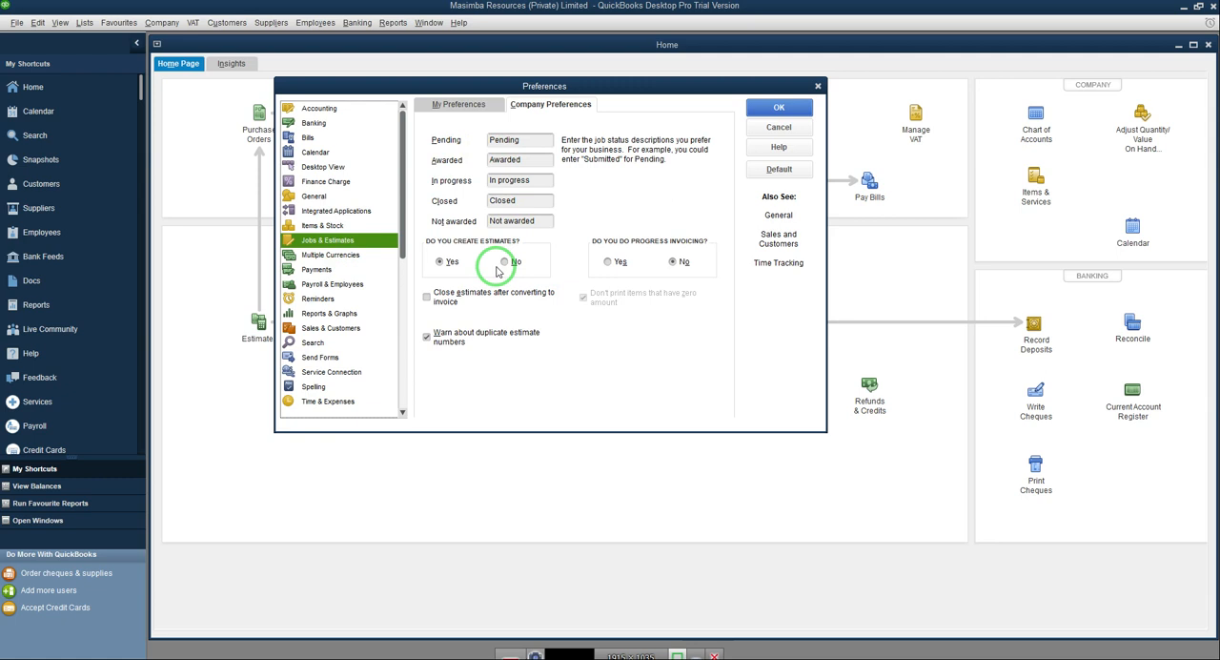
left_click(343, 255)
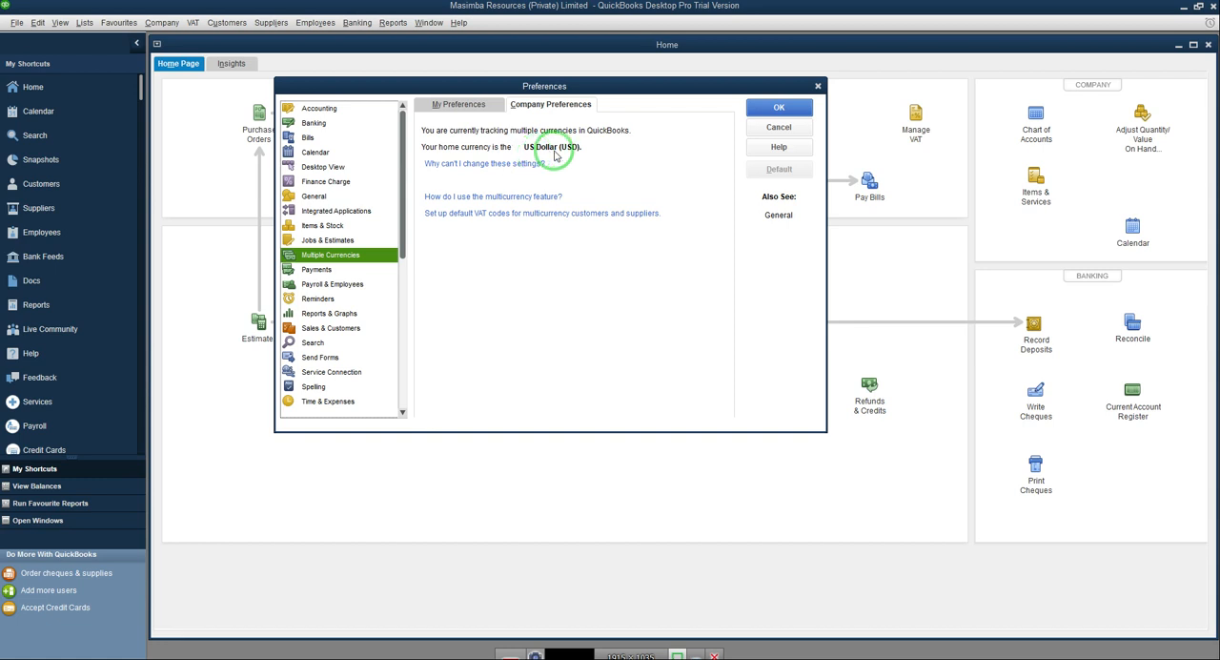
Step: Disable Undeposited Funds as the default deposit-to account in the Payments company preferences and save the change
left_click(323, 272)
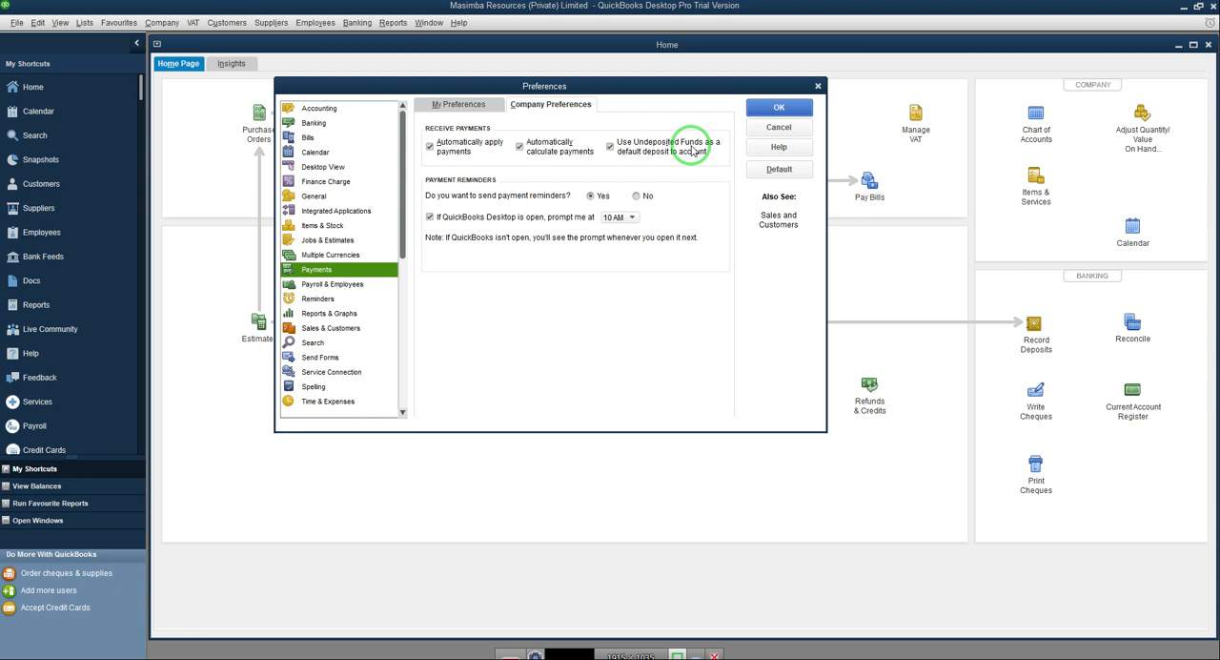
left_click(610, 146)
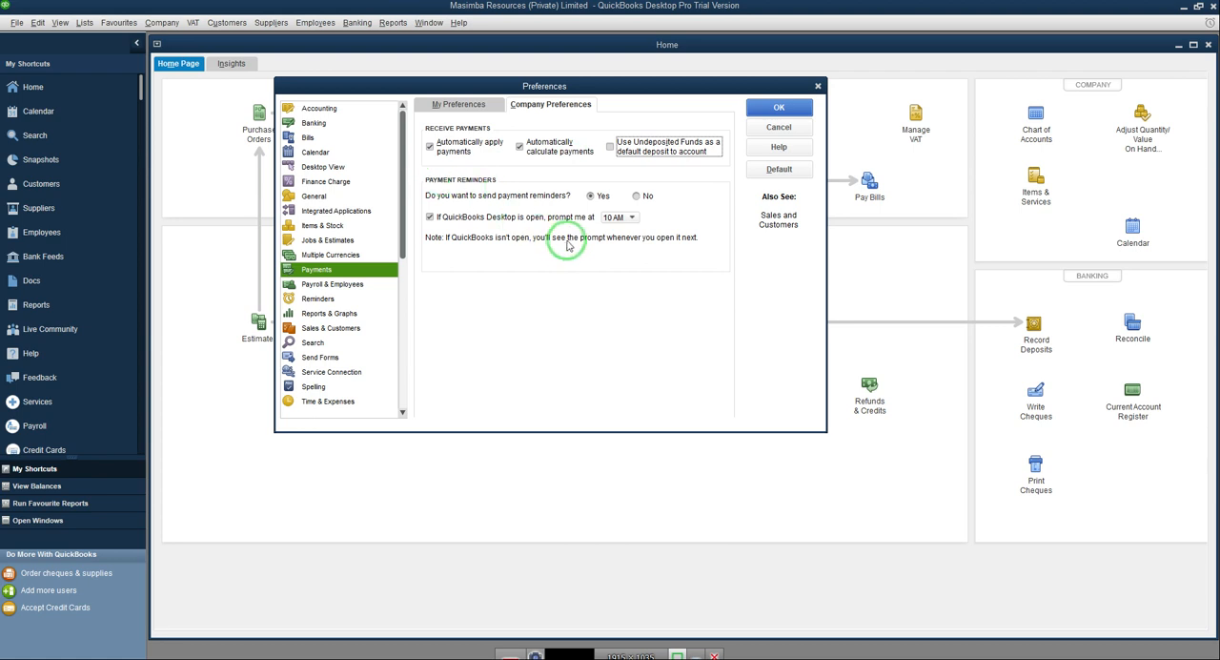
left_click(329, 284)
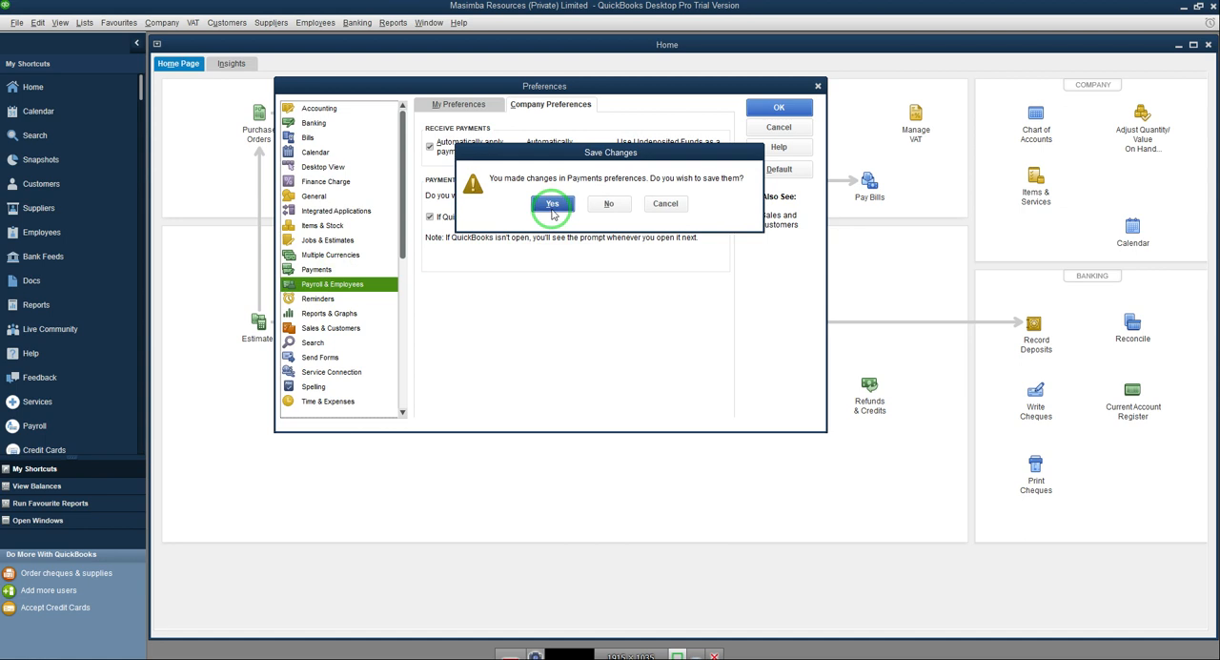
left_click(552, 204)
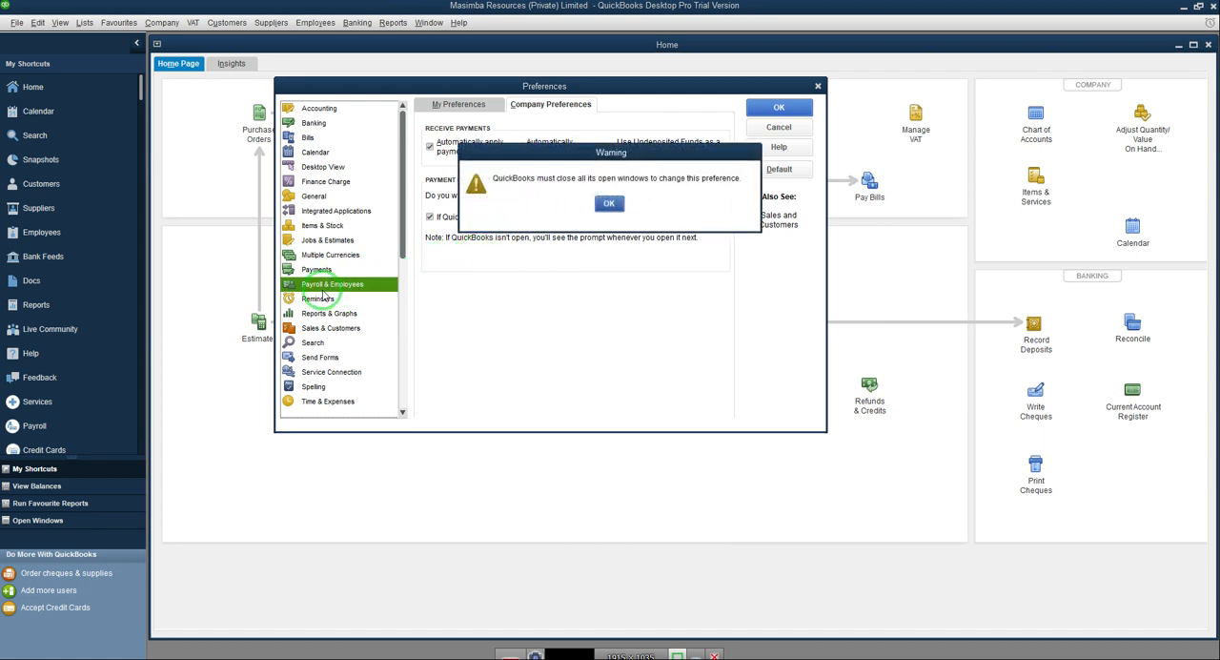
left_click(605, 204)
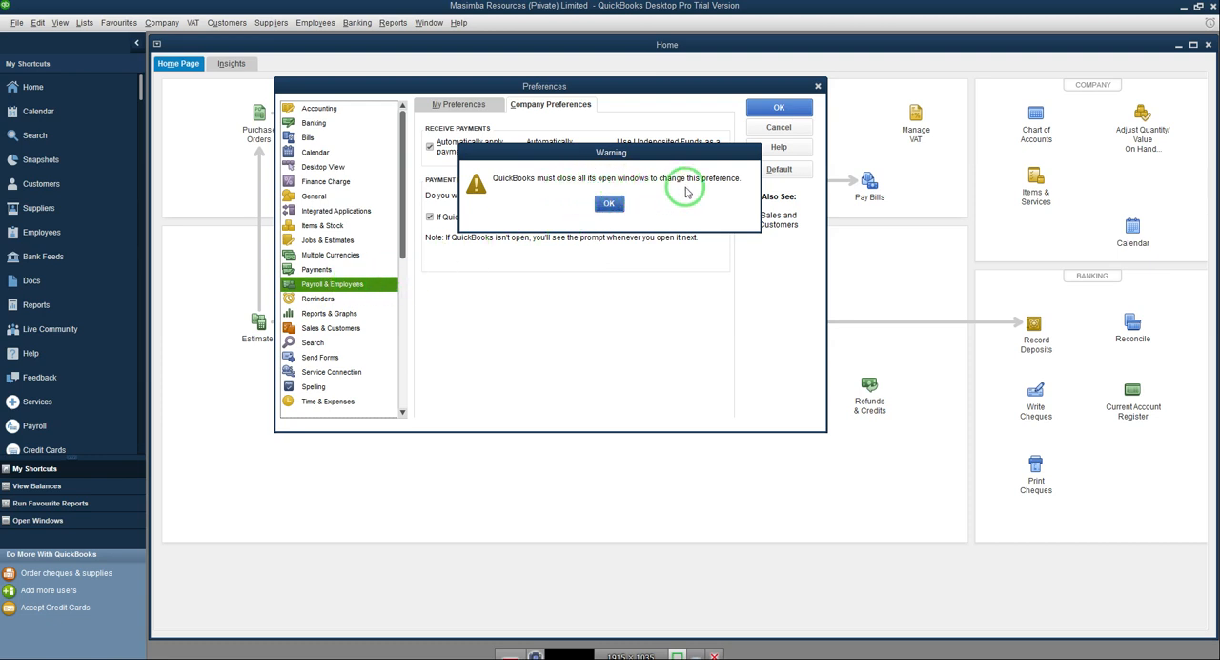
left_click(609, 204)
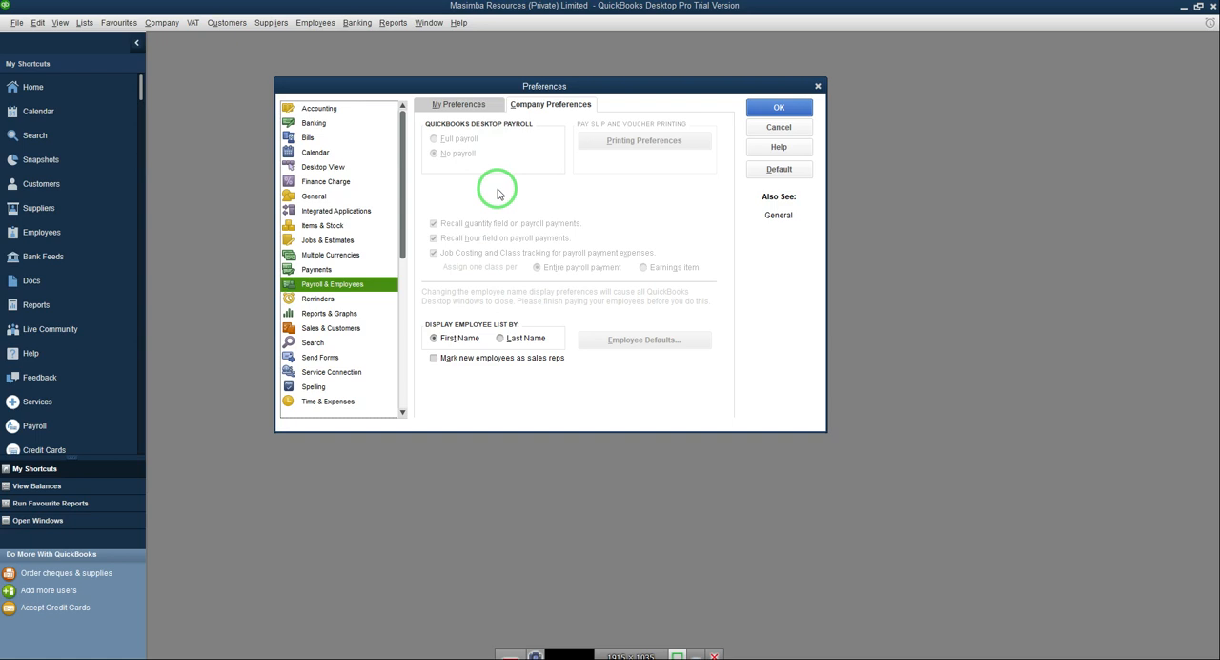
Step: Review the Reminders, Reports & Graphs, Sales & Customers, Search, Send Forms, Service Connection and Spelling company preferences
left_click(317, 299)
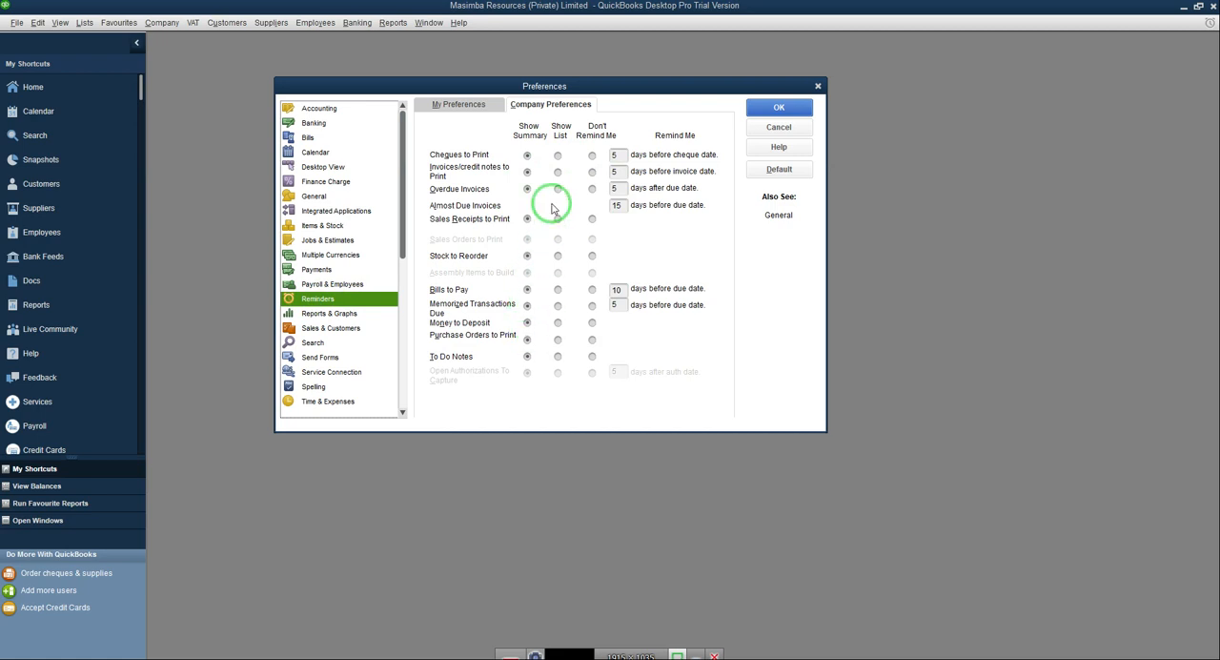
left_click(320, 315)
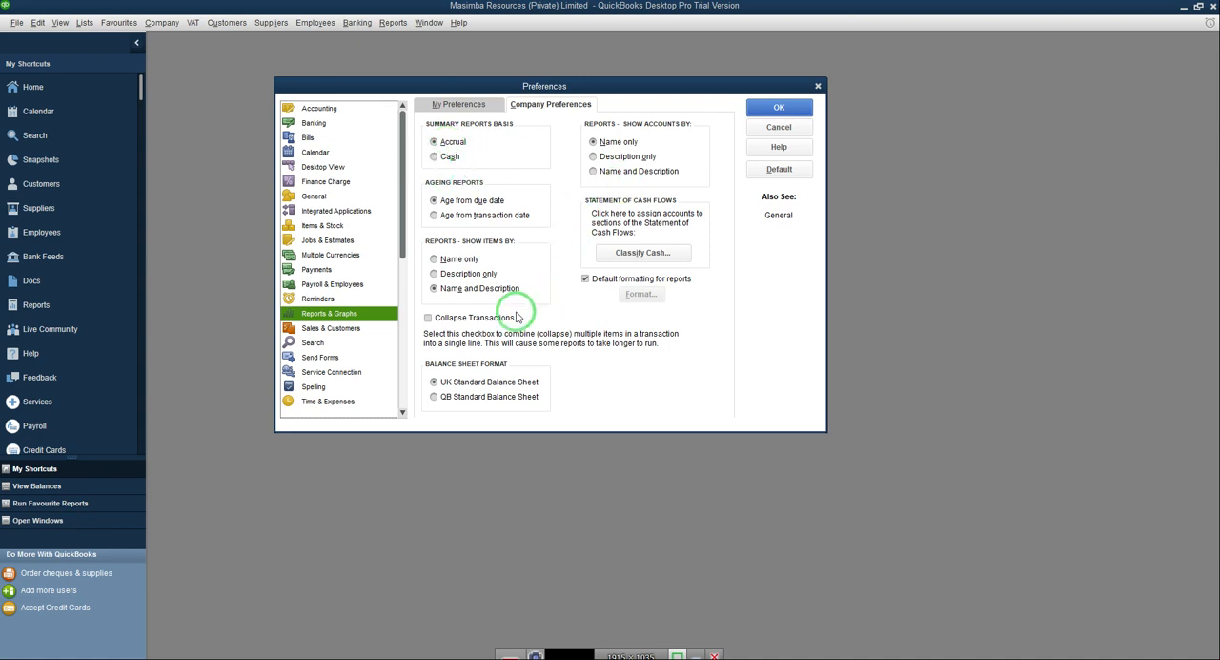
left_click(324, 329)
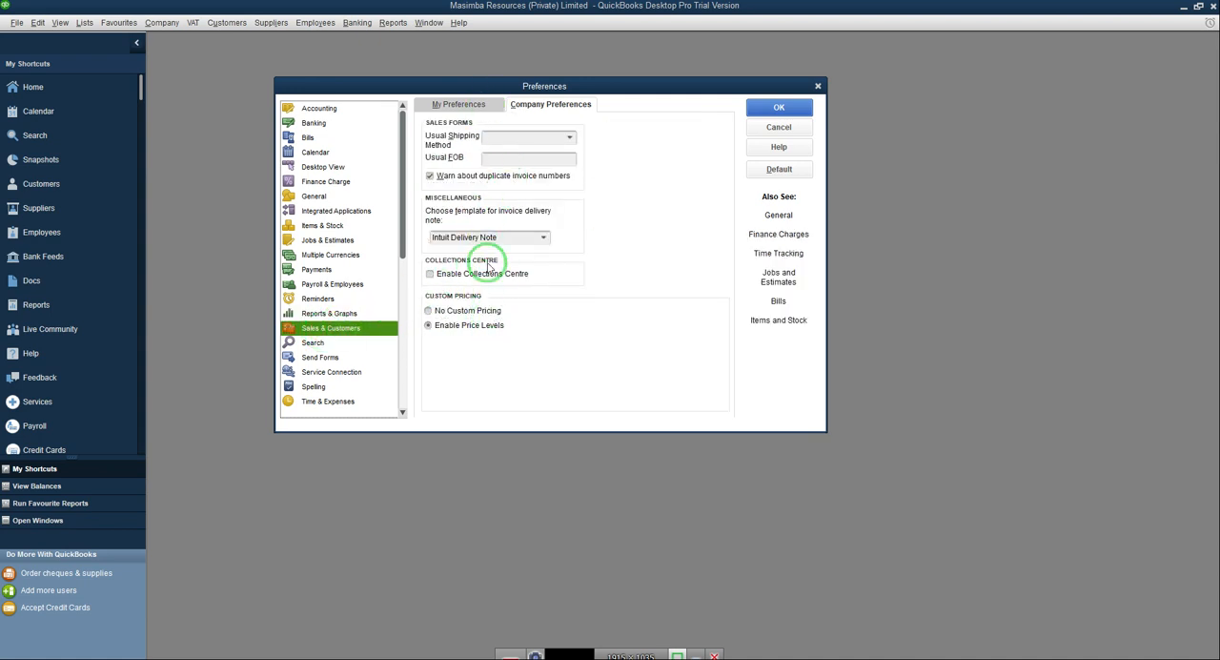
left_click(314, 343)
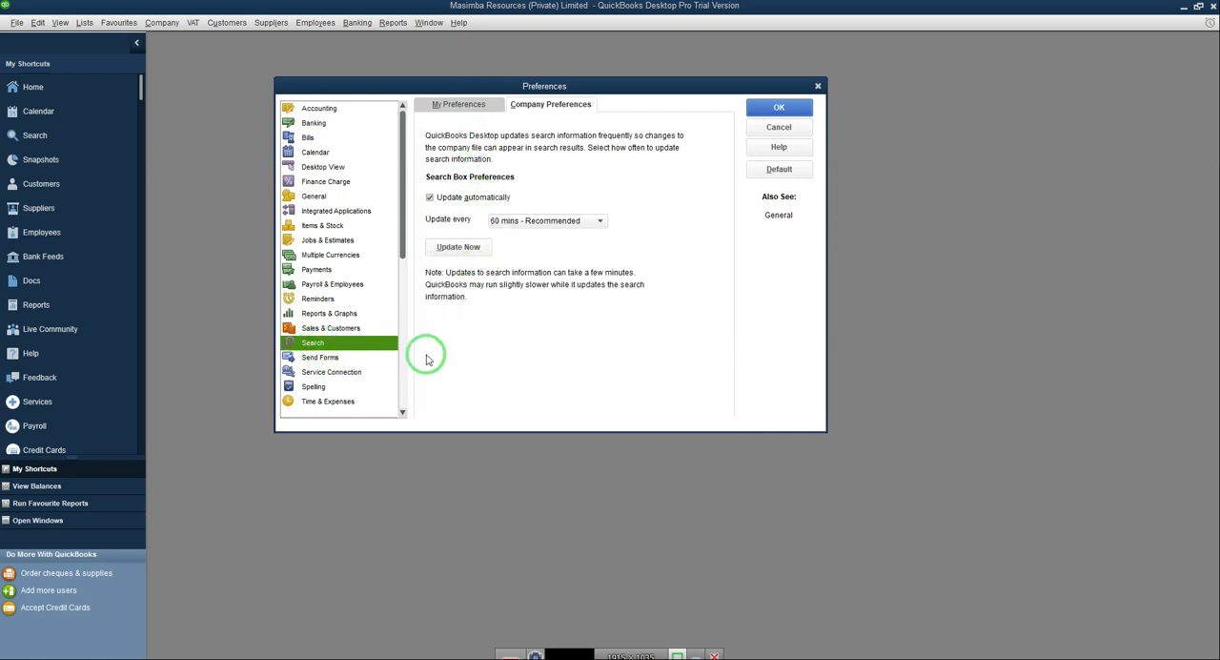
left_click(325, 363)
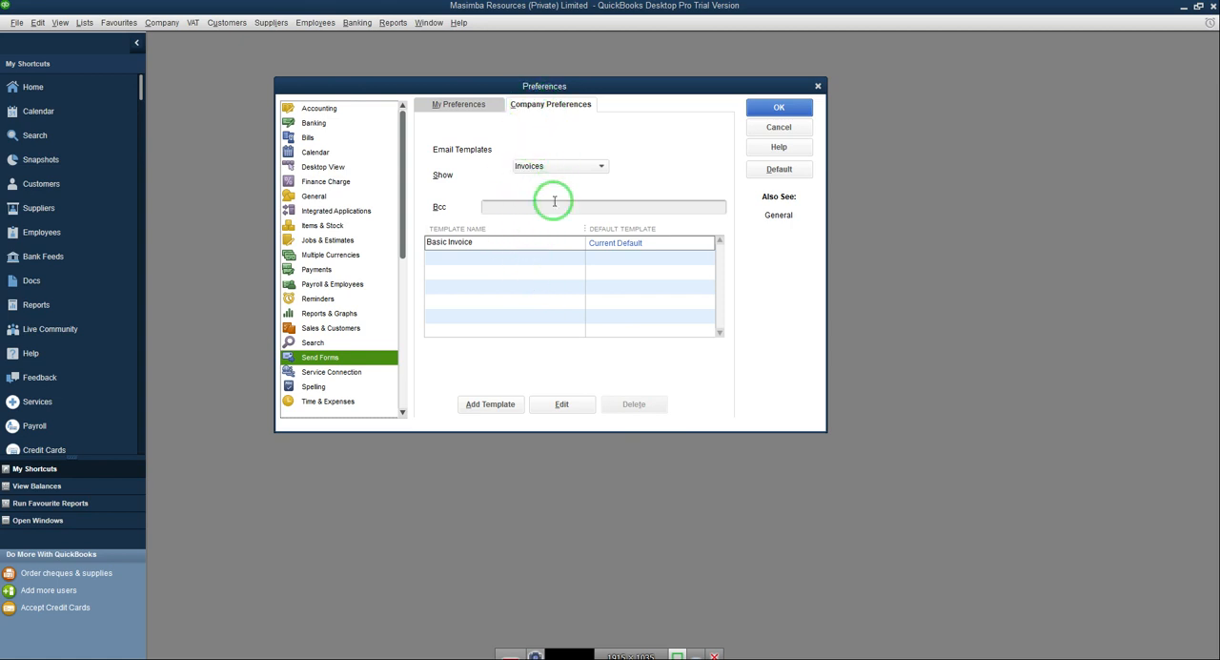
left_click(329, 374)
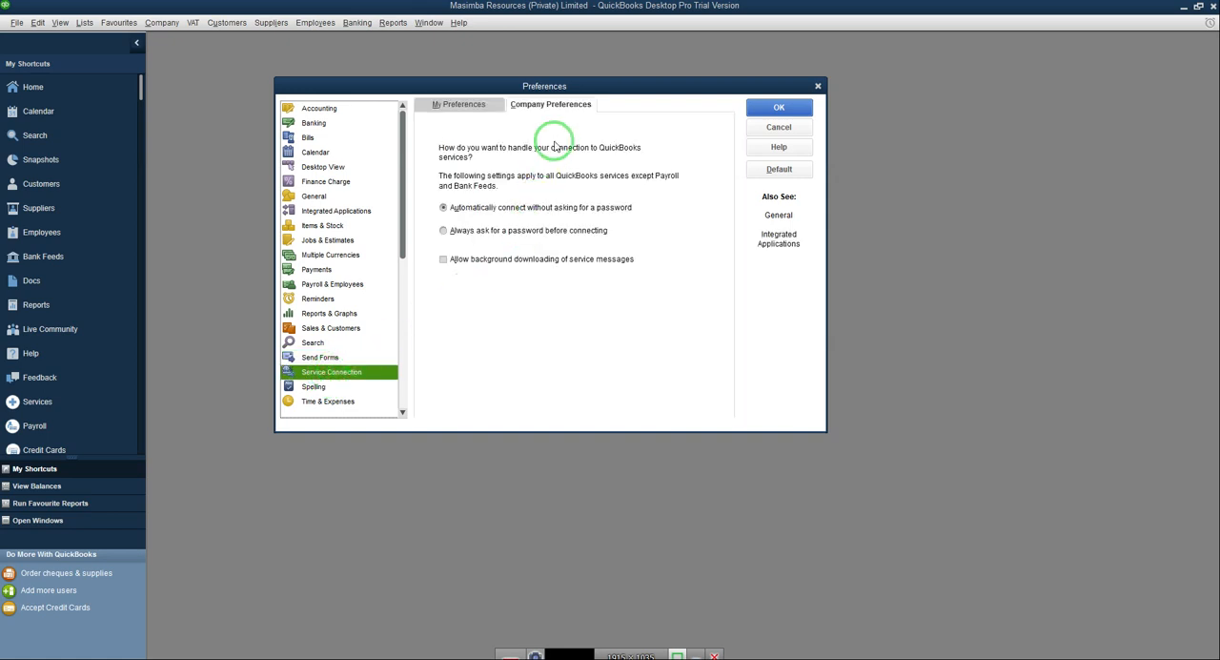
left_click(313, 385)
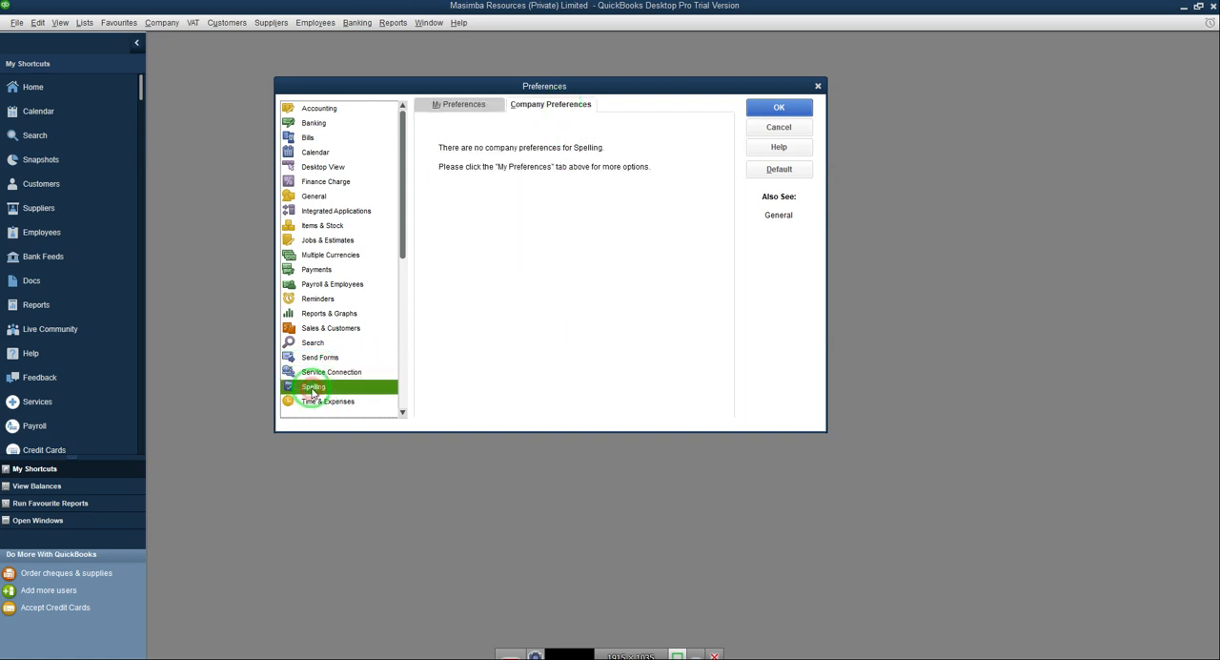
Step: Try enabling time tracking in the Time & Expenses company preferences and switch it back to No
left_click(325, 401)
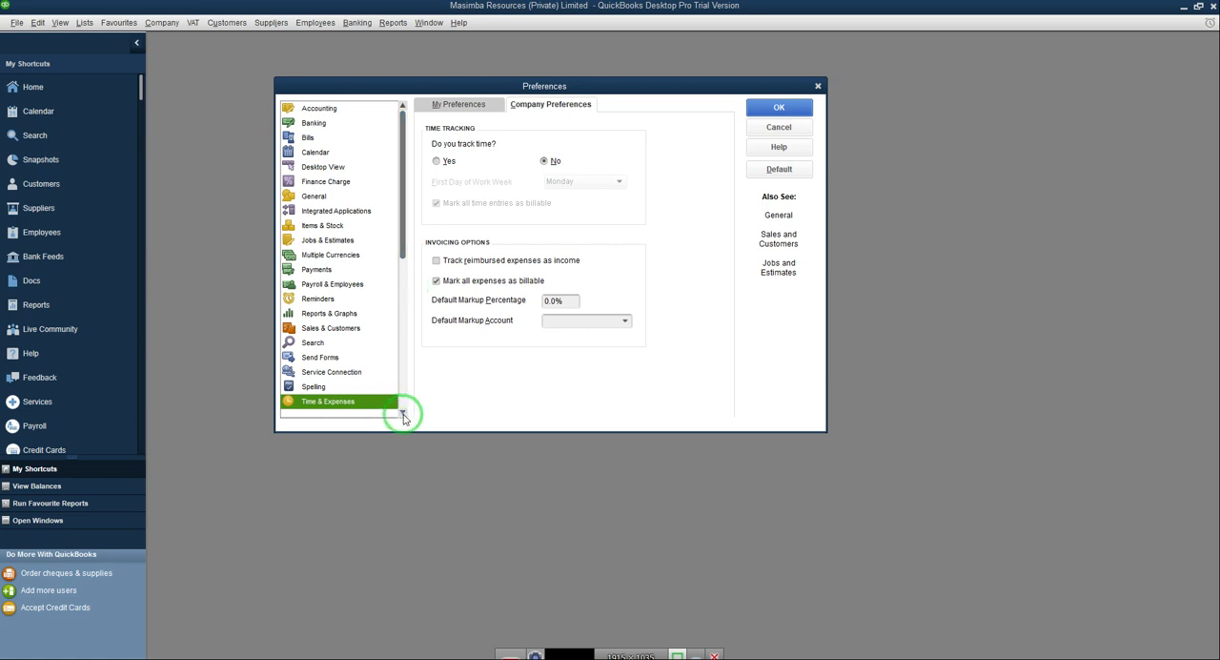
left_click(439, 162)
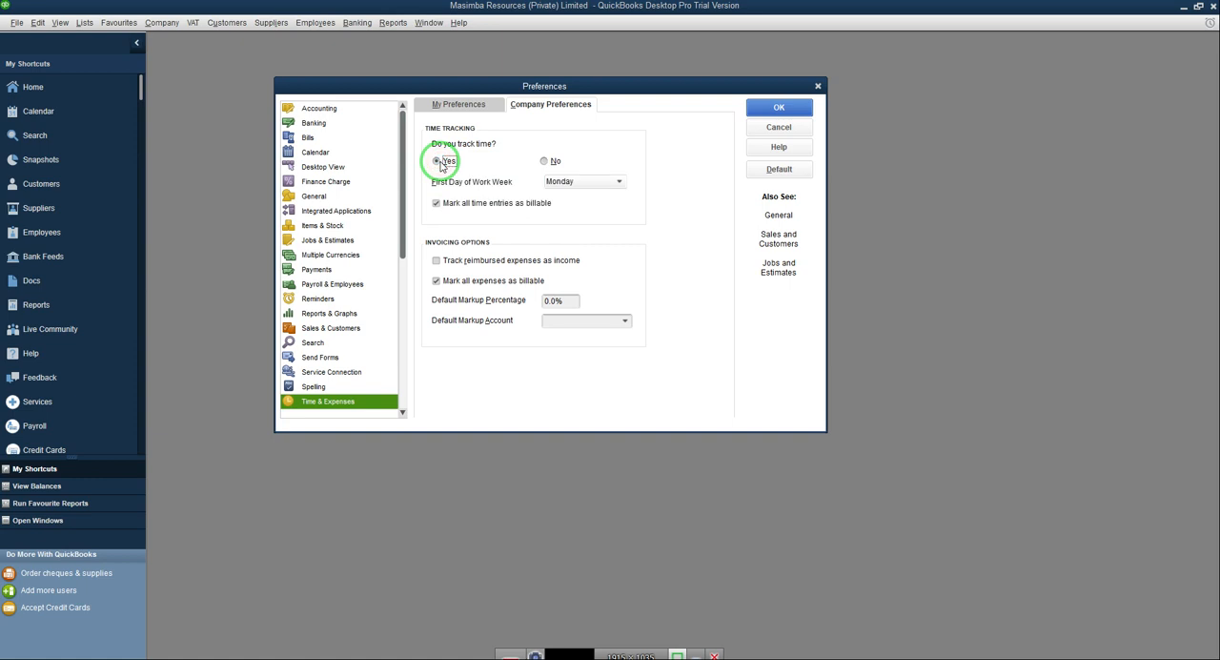
left_click(542, 162)
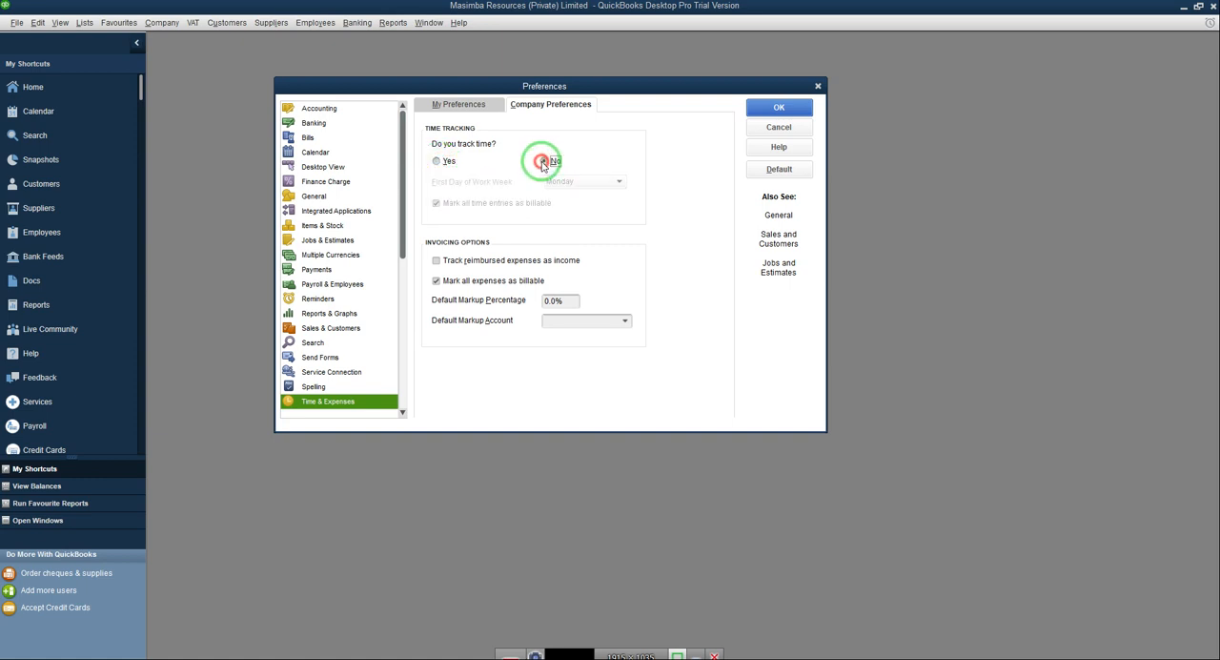
Step: Review the VAT company preferences, including the scheme and VAT codes, and close the preferences with the settings accepted
left_click(402, 414)
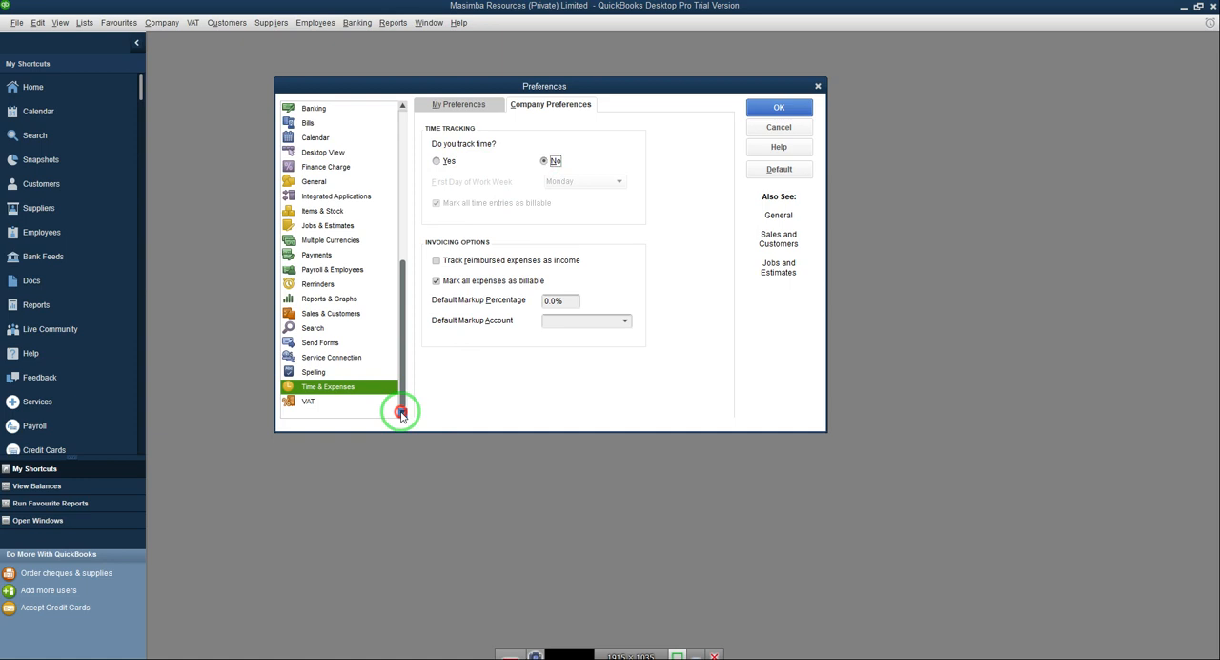
left_click(328, 401)
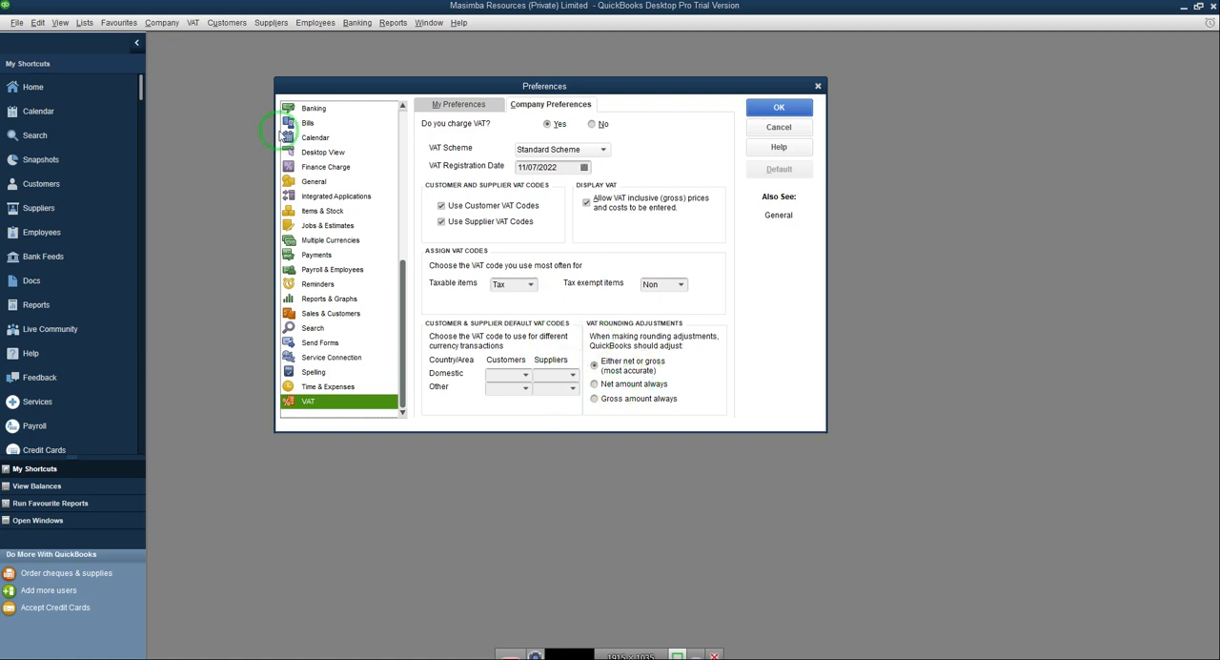
left_click(777, 109)
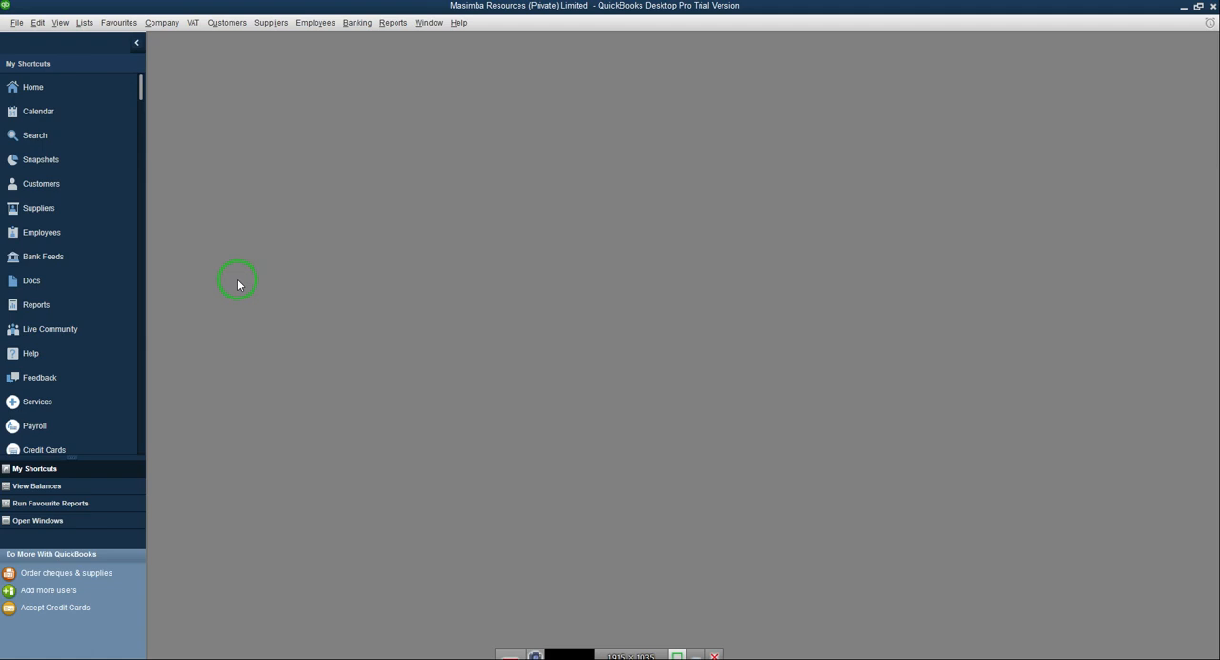